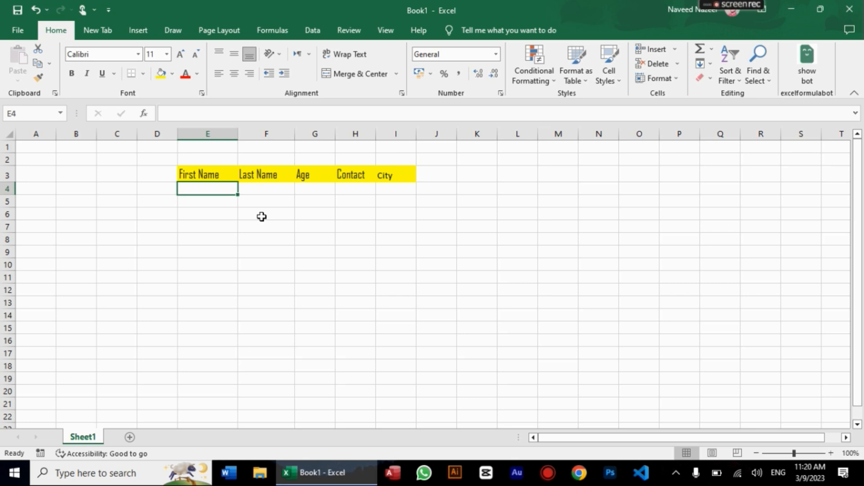
key(Up)
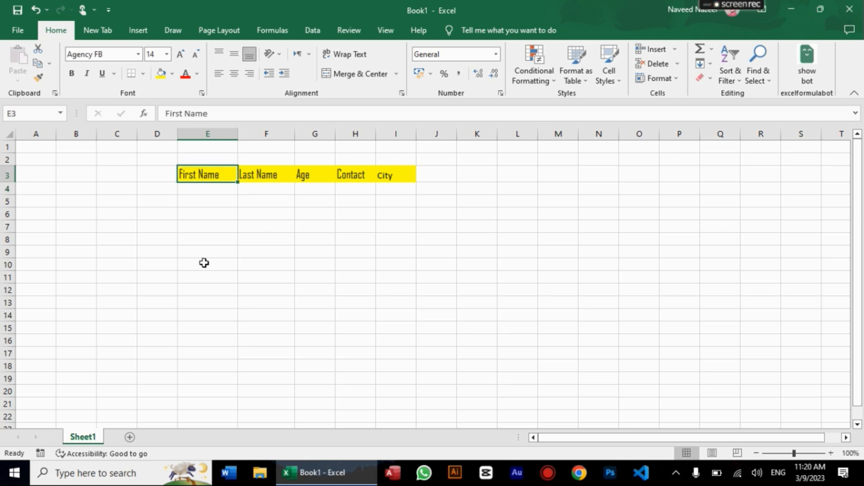
click(336, 262)
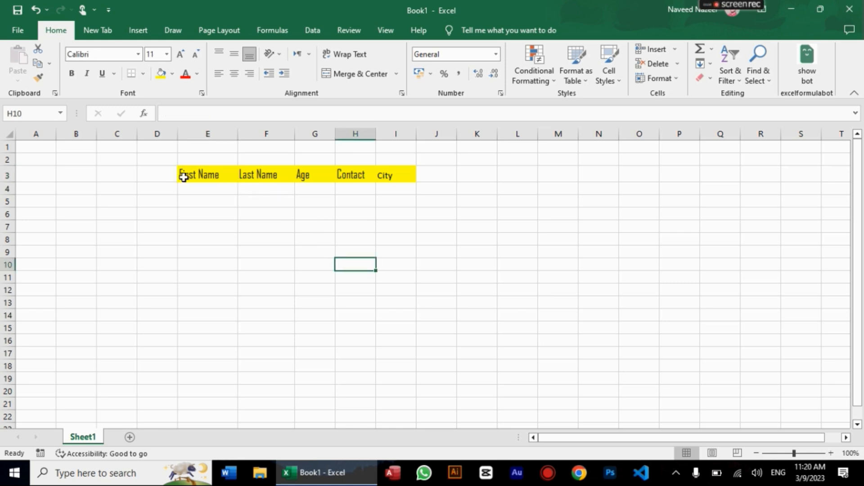
click(209, 176)
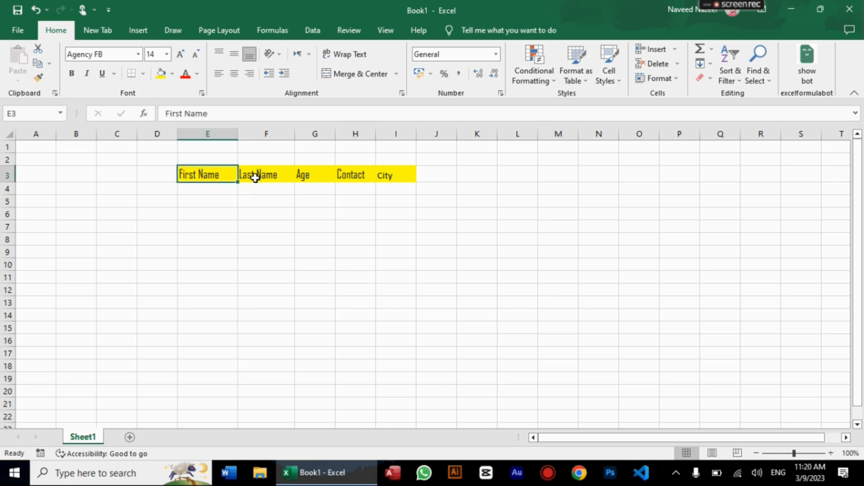
click(346, 229)
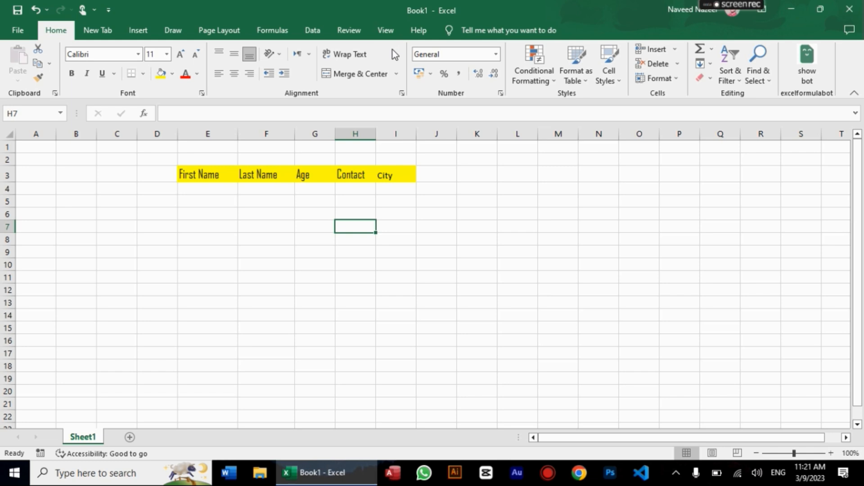
Step: Open the ribbon customization options and list the commands not in the ribbon
click(18, 30)
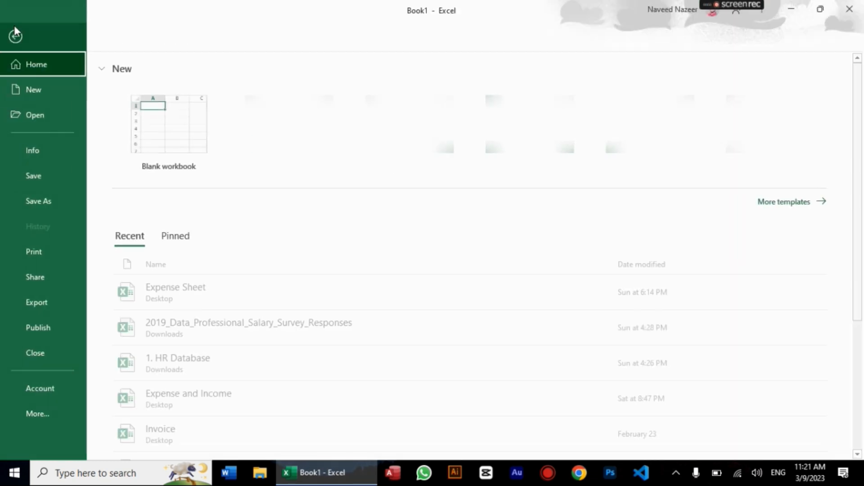
click(16, 33)
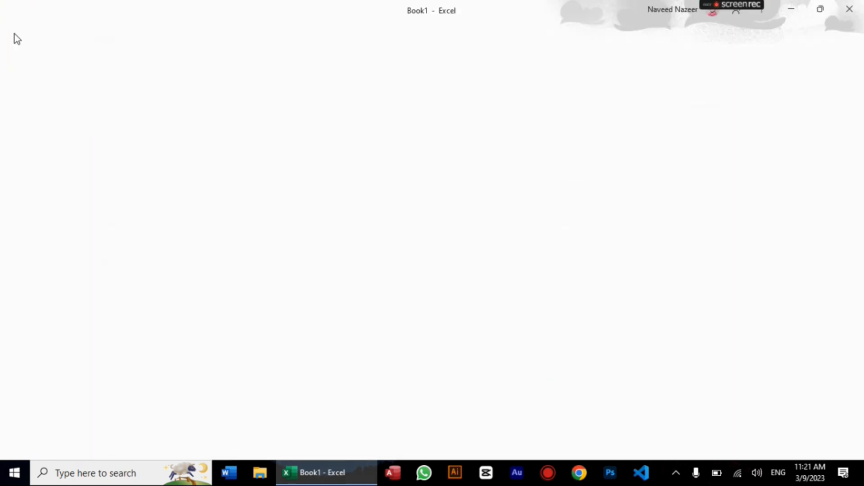
click(16, 32)
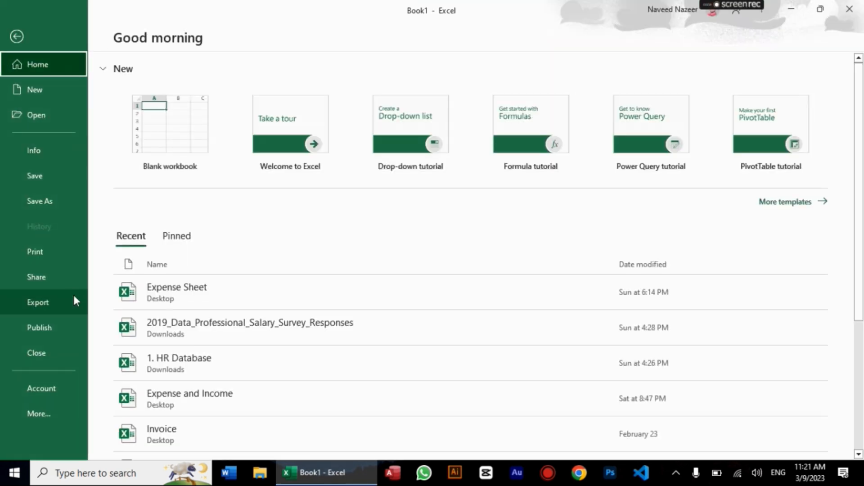
click(60, 414)
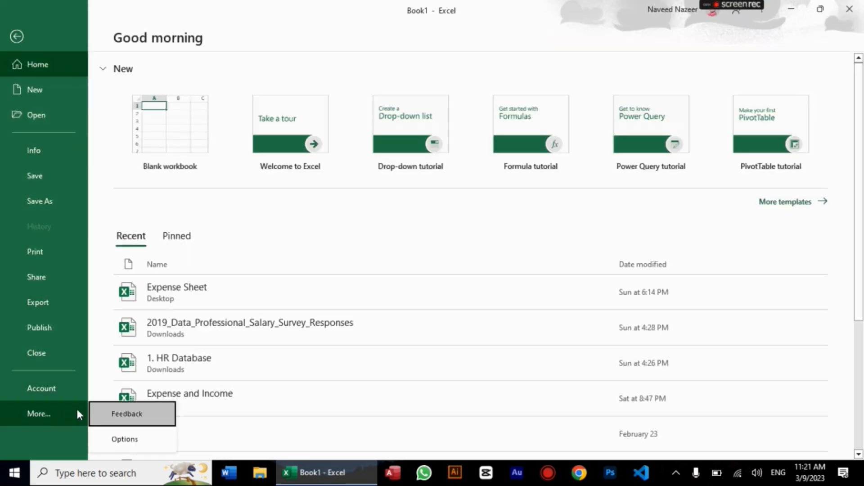
click(120, 445)
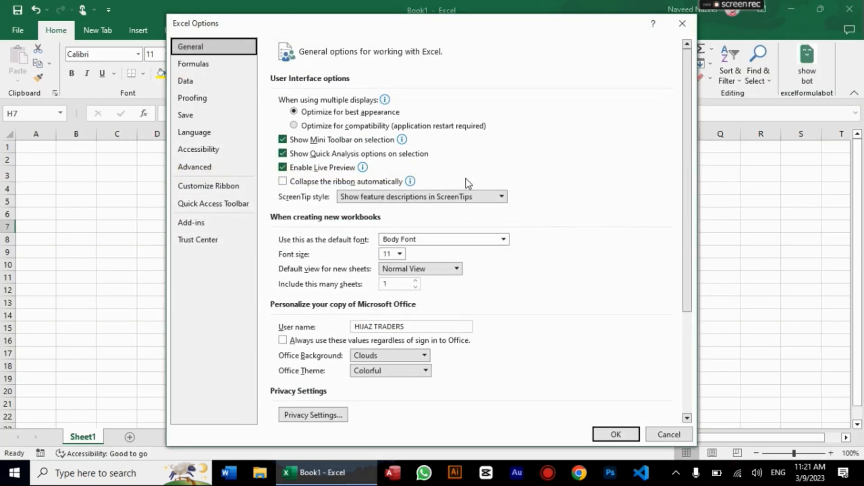
click(238, 189)
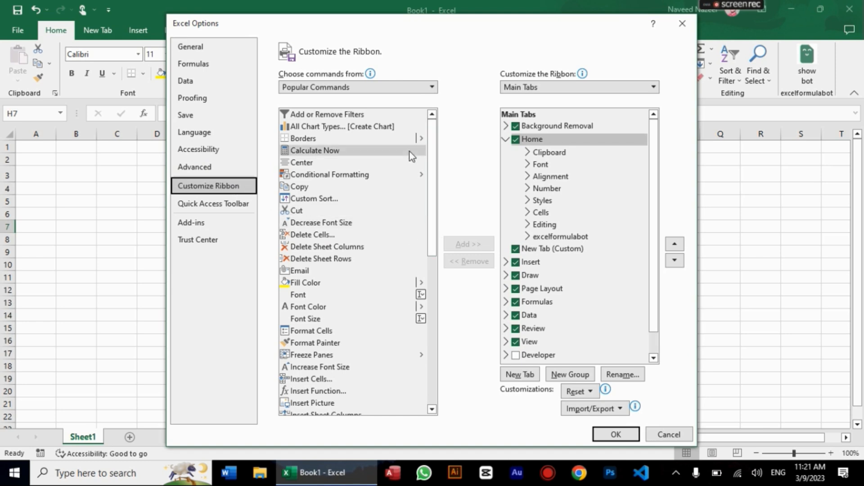
click(358, 175)
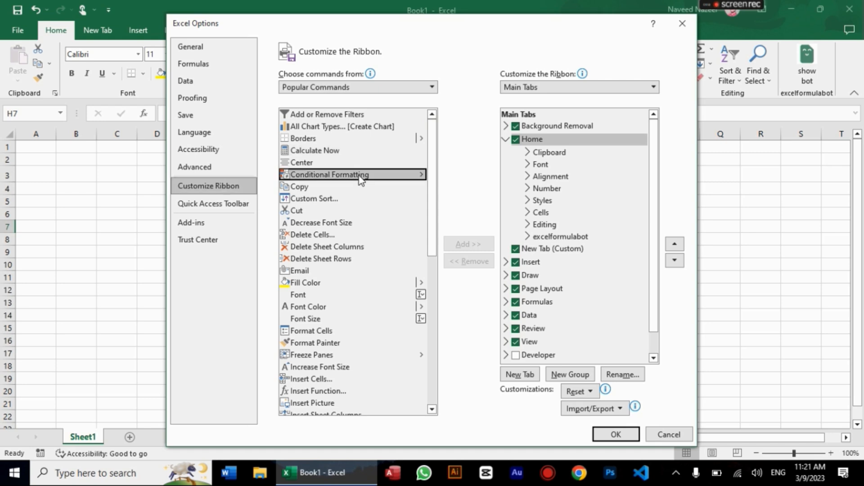
click(433, 88)
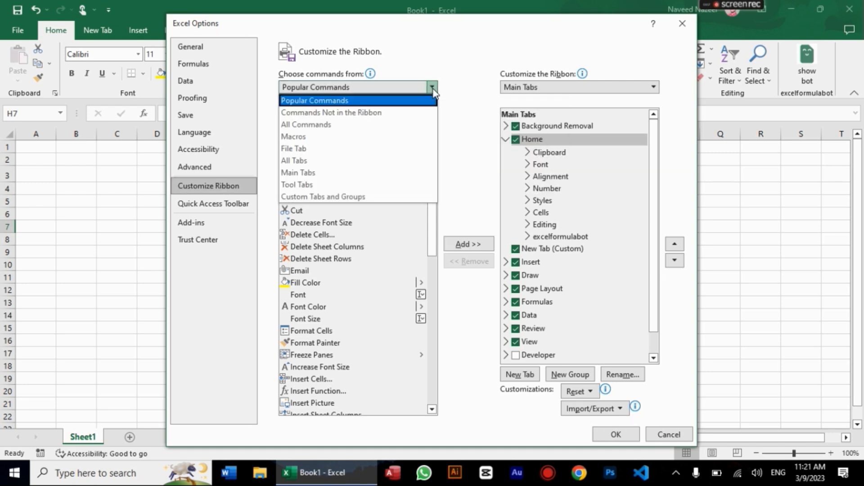
click(365, 113)
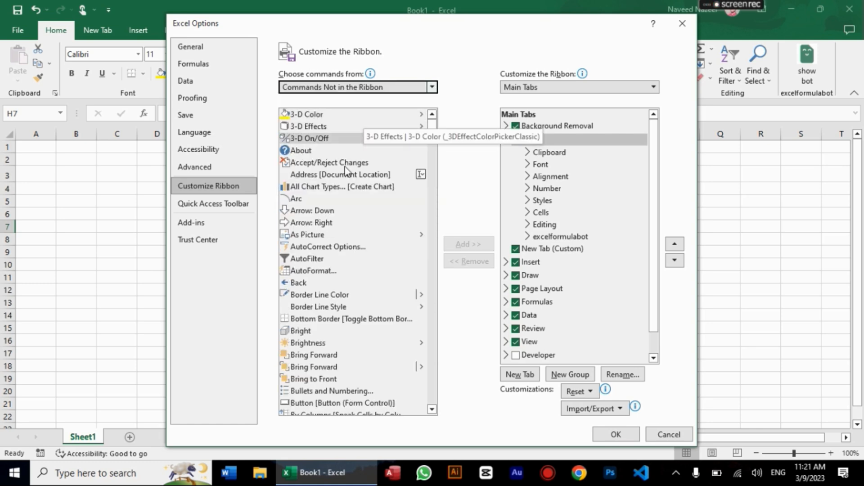
Step: Find and select the Form command among the commands not in the ribbon
click(336, 215)
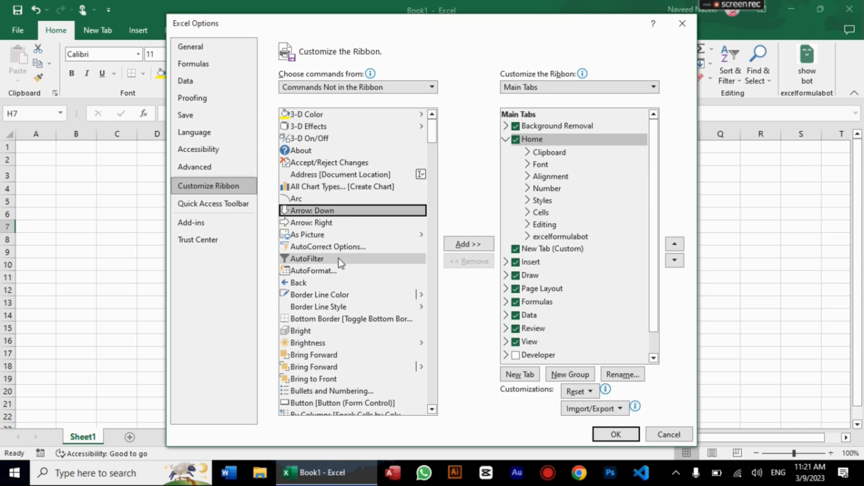
click(310, 272)
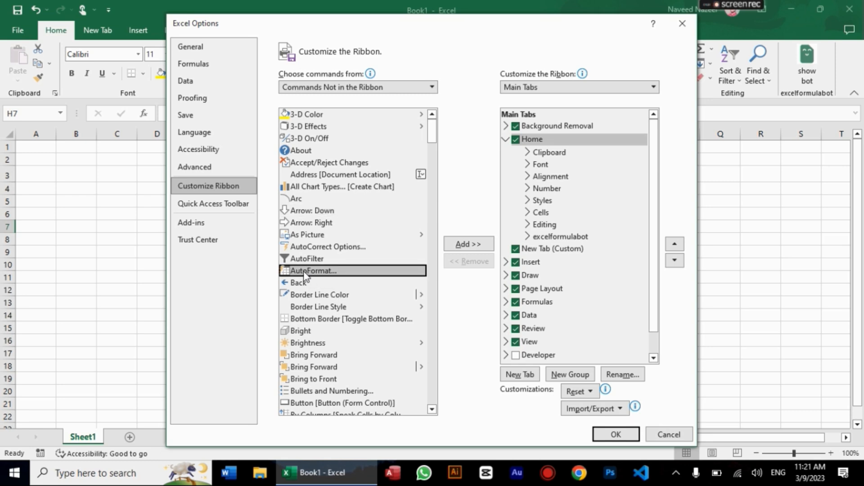
key(f)
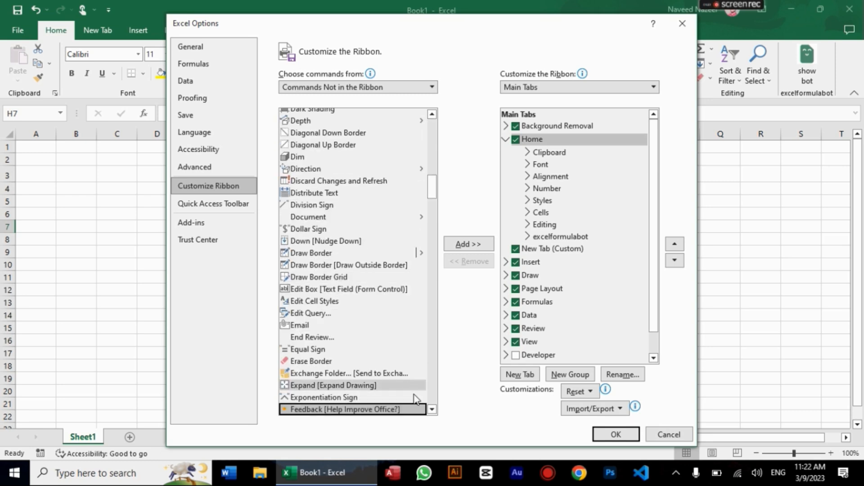
click(432, 409)
click(431, 409)
click(432, 410)
click(431, 410)
click(431, 410)
click(432, 410)
click(431, 411)
click(432, 411)
click(432, 410)
click(432, 411)
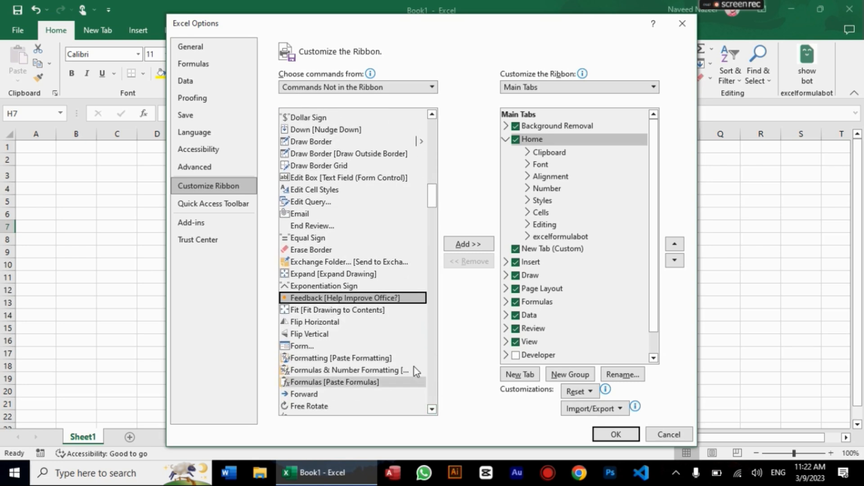
click(325, 345)
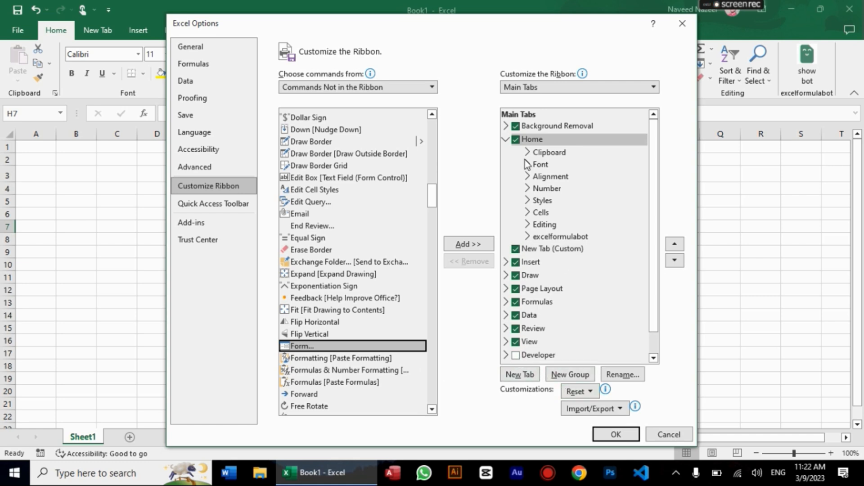
click(506, 140)
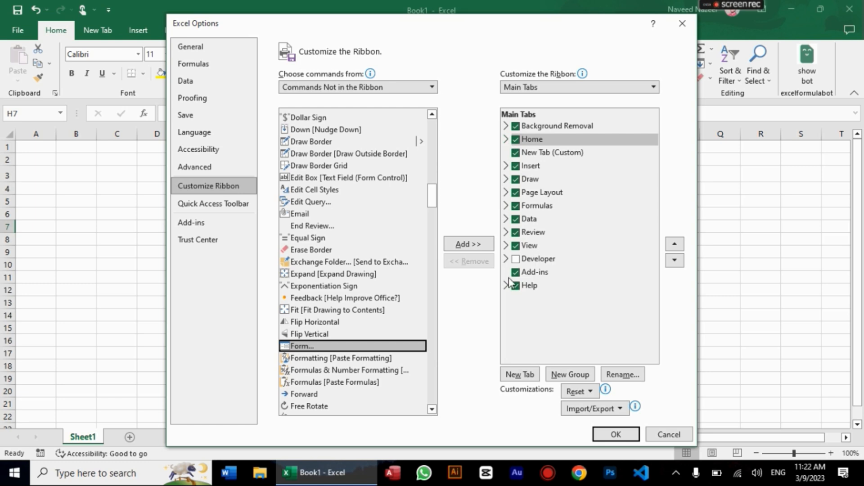
click(529, 377)
click(529, 376)
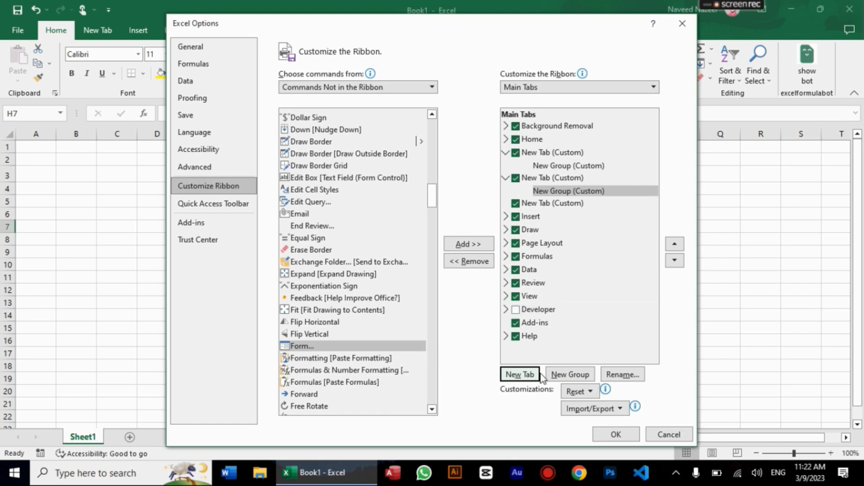
click(478, 263)
click(479, 263)
click(479, 262)
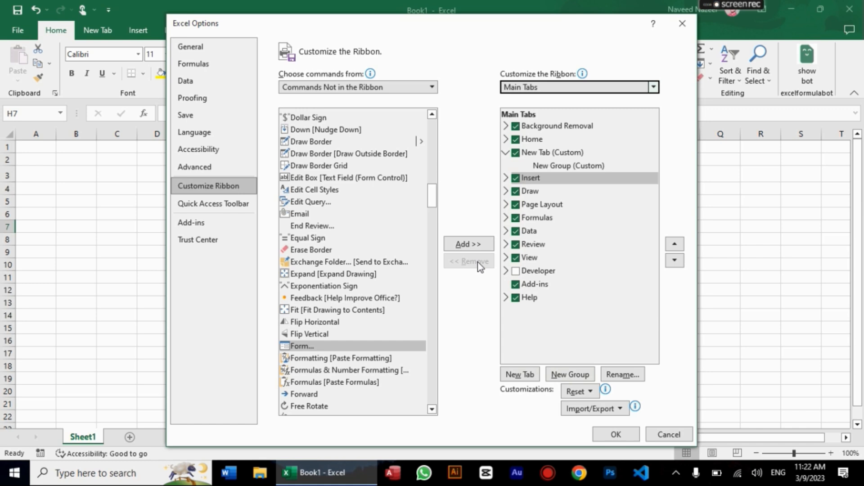
click(576, 165)
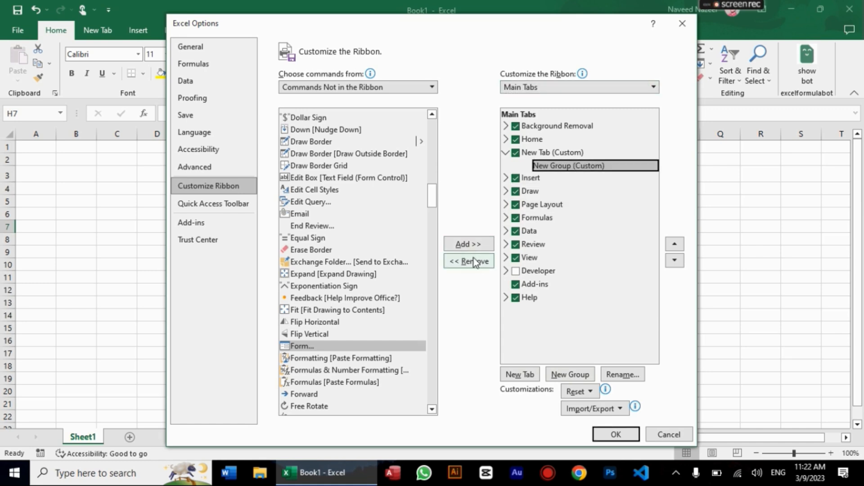
click(477, 262)
Step: Create a new custom ribbon tab after Help and rename it Add Form
click(523, 285)
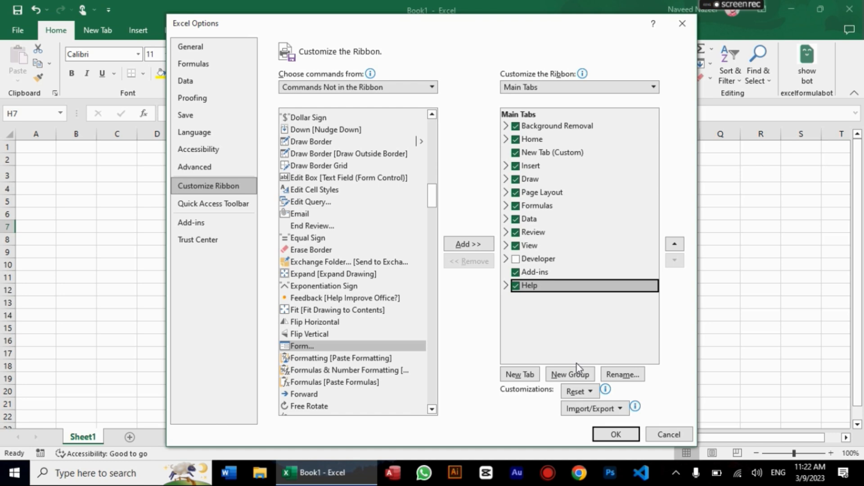
click(529, 375)
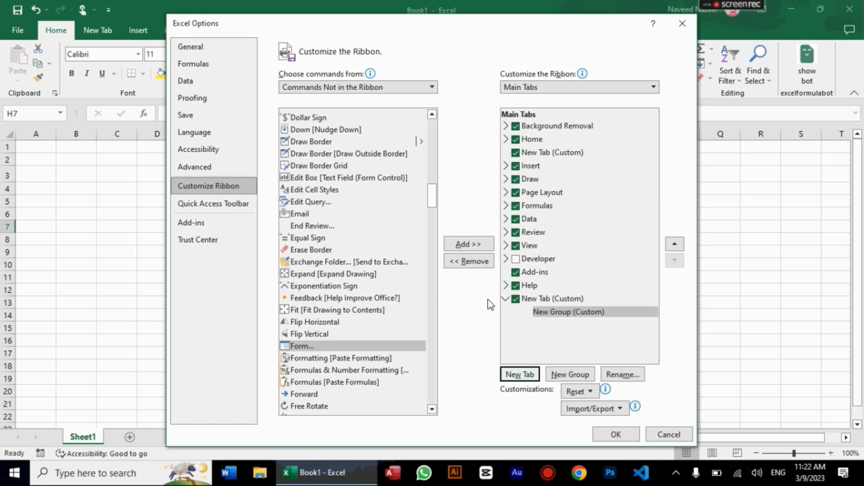
click(552, 304)
click(551, 303)
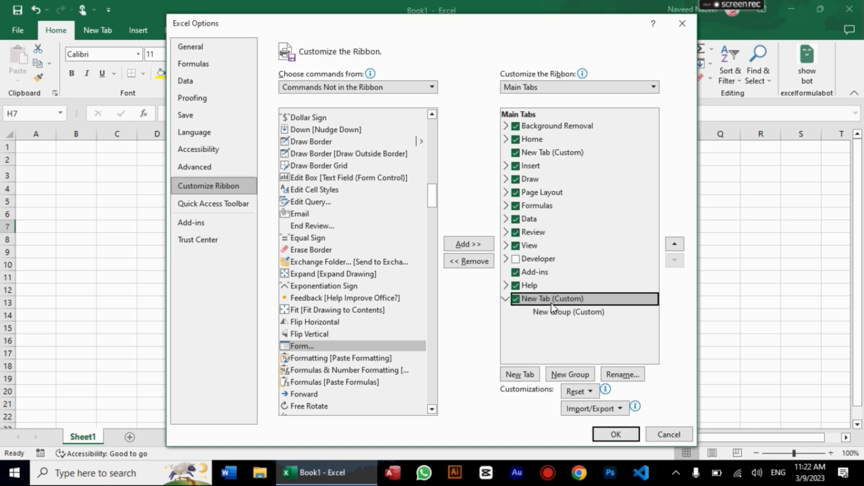
click(629, 380)
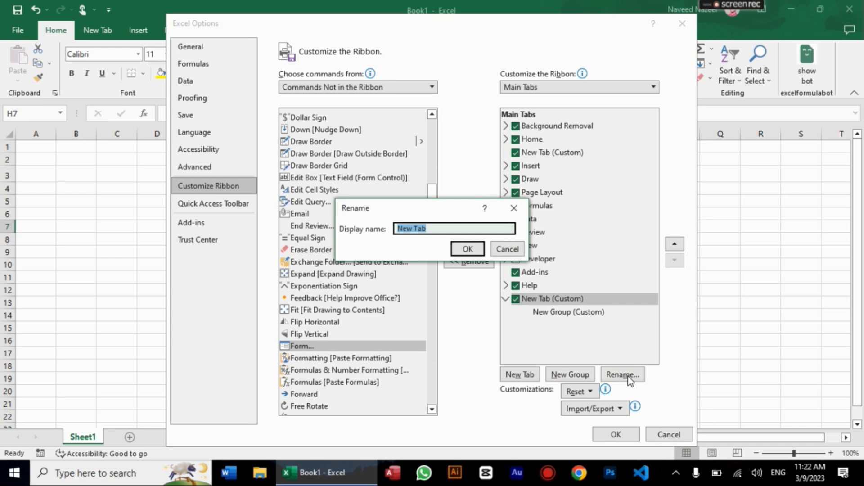
text(S)
key(BackSpace)
text(Add Form)
key(Return)
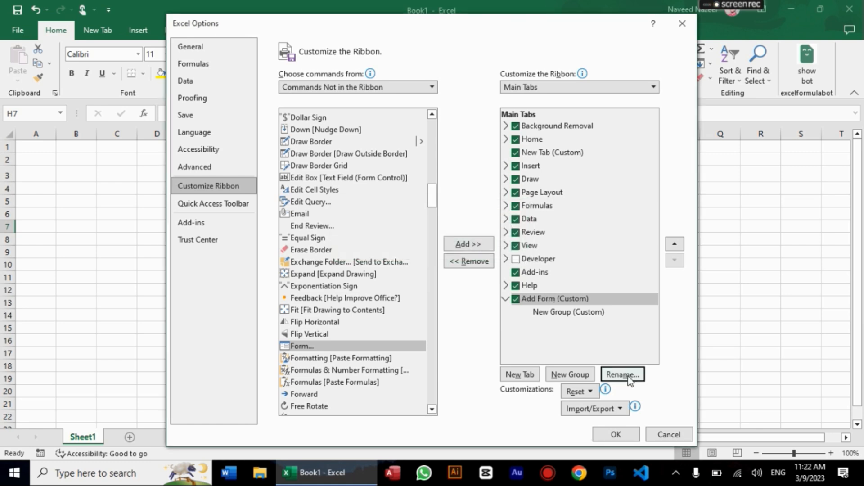
Step: Add the Form command to the new group of the custom Add Form tab and apply the ribbon changes
click(301, 349)
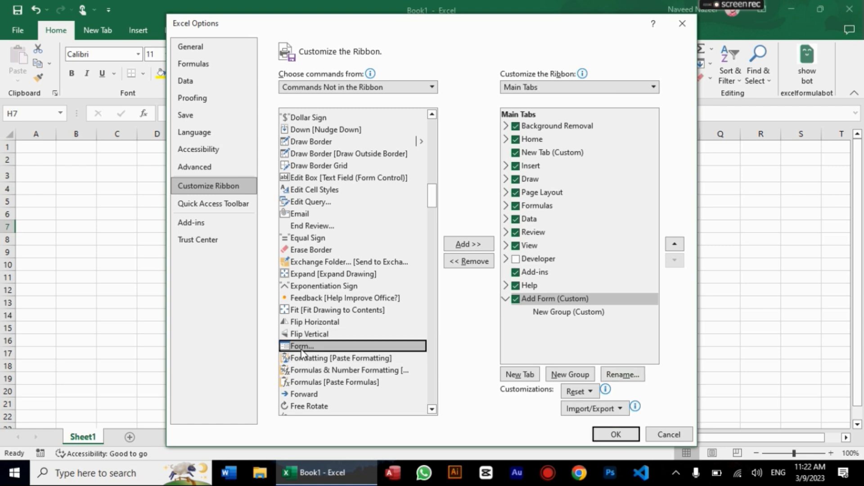
click(478, 244)
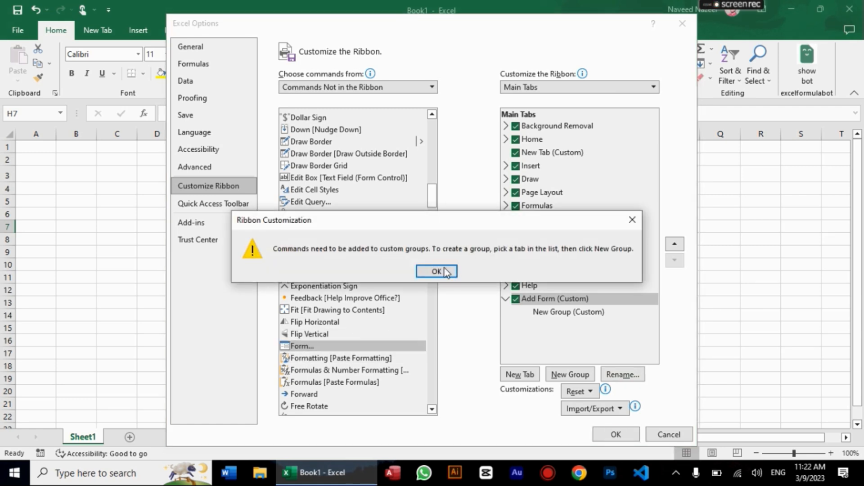
click(444, 272)
click(549, 314)
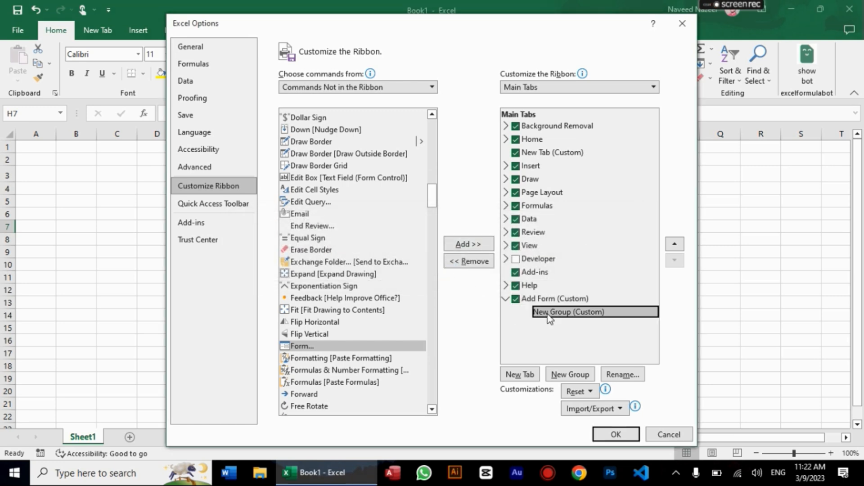
click(484, 247)
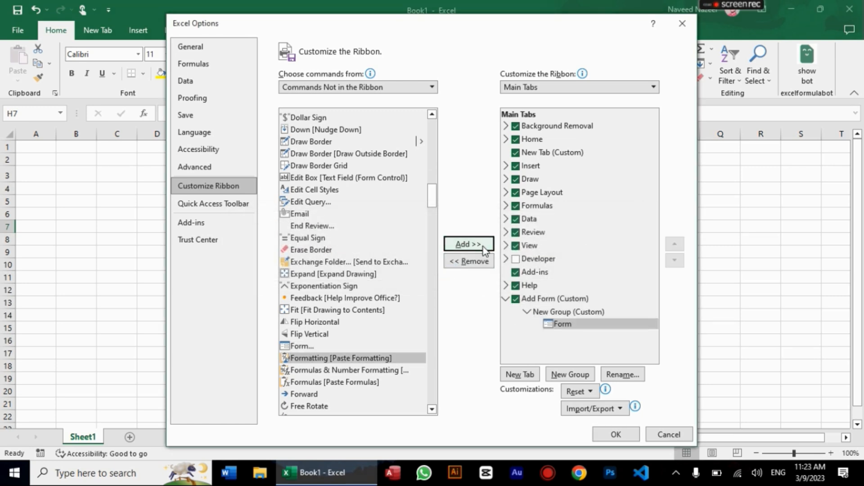
click(615, 435)
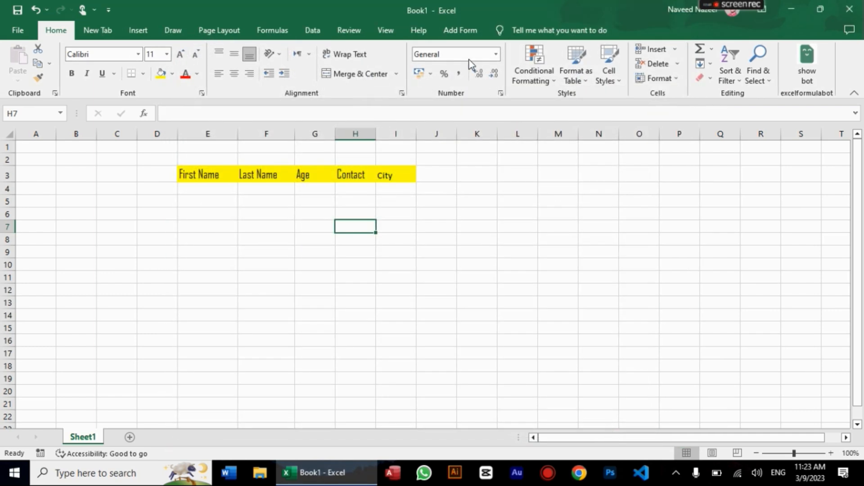
Step: Open the data entry form for the header cells E3:I3, using the first row as labels, and close it
click(458, 33)
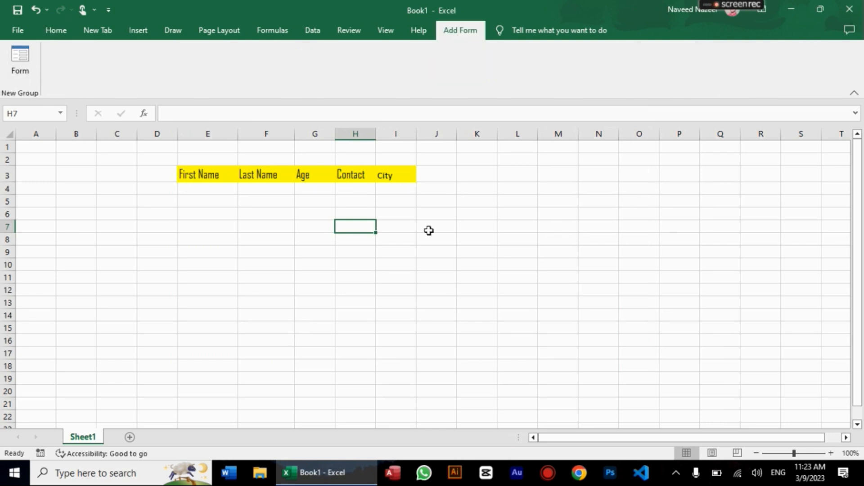
click(407, 175)
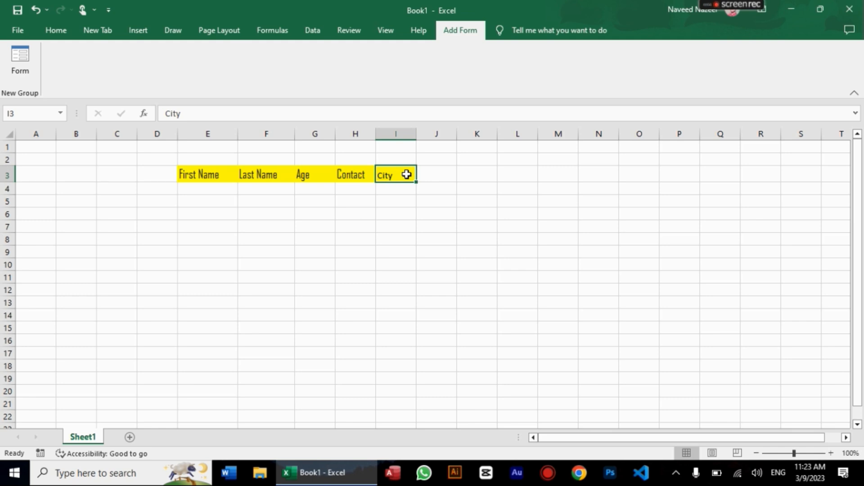
key(shift+Left)
key(shift+Left)
key(shift+Left)
key(shift+Left)
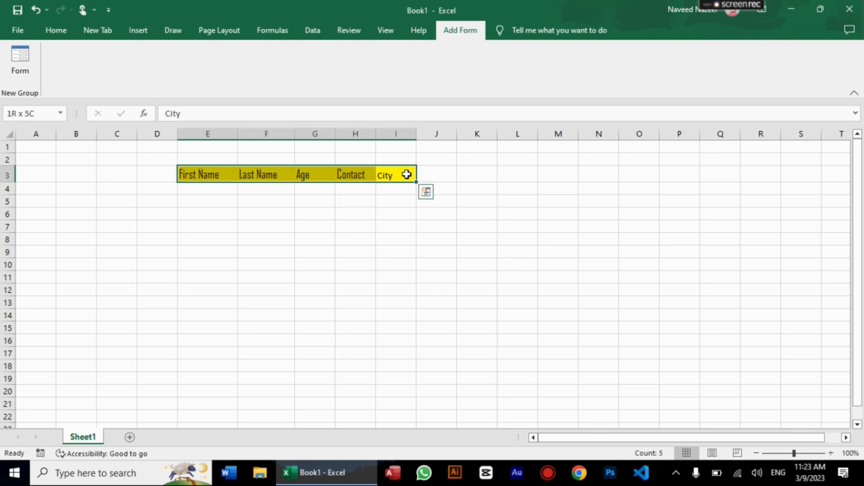
click(21, 68)
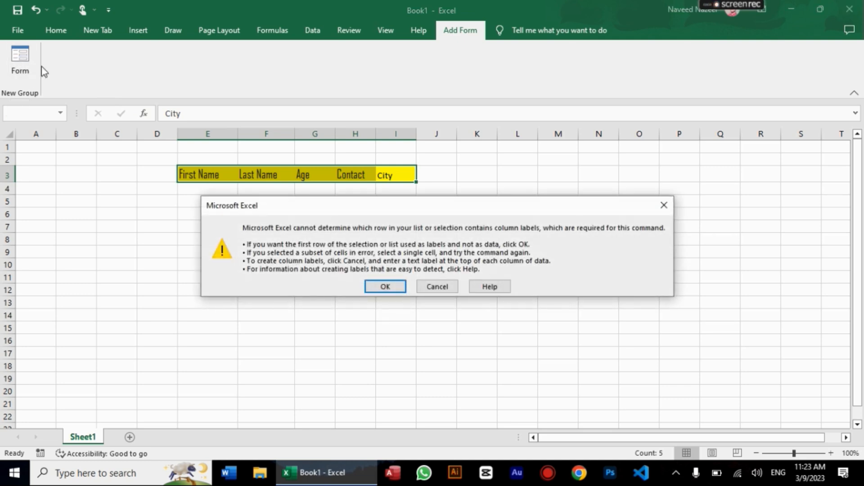
click(379, 287)
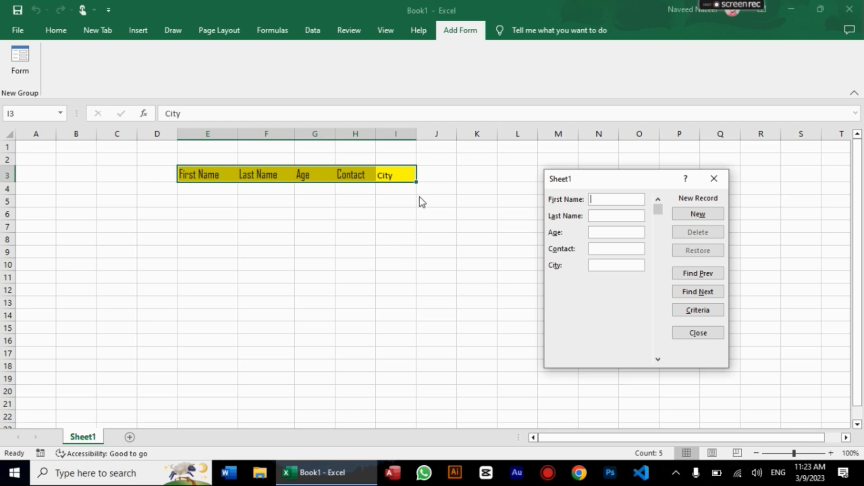
click(707, 186)
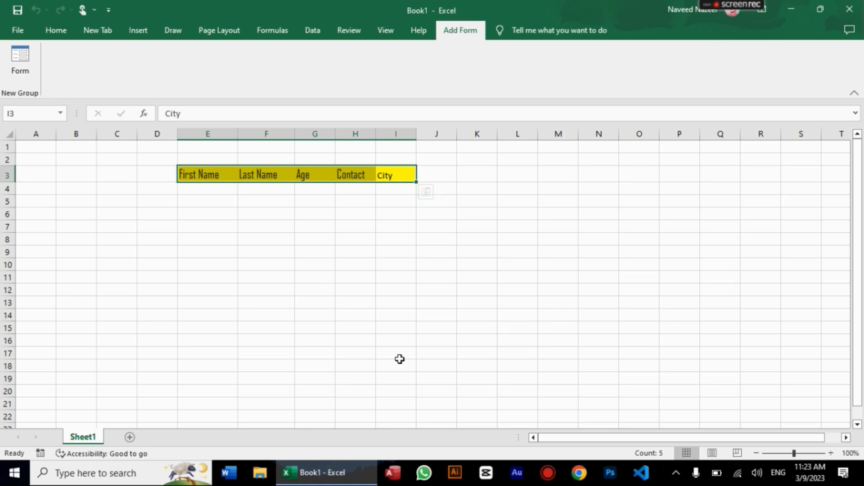
Step: Convert the header range E3:I3 into a table with headers
key(ctrl+t)
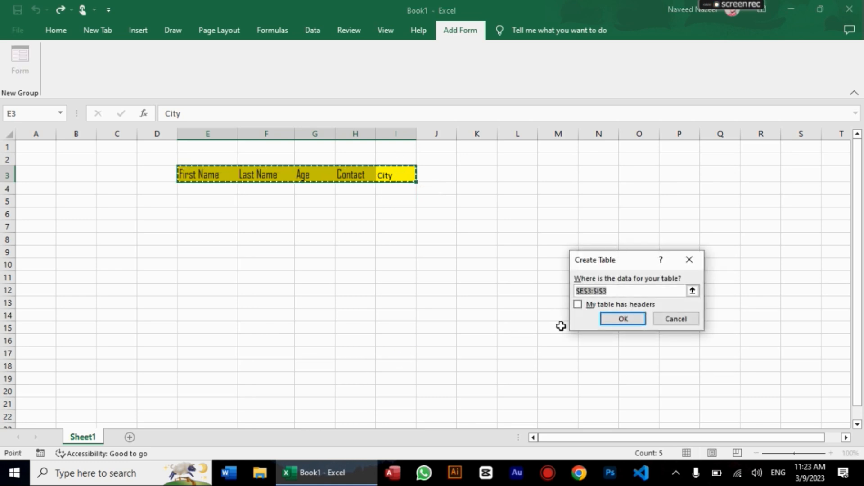
click(580, 309)
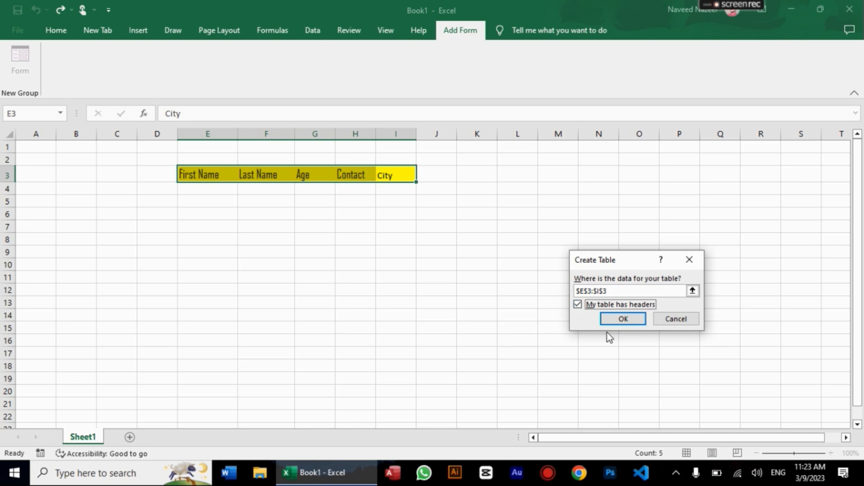
click(626, 319)
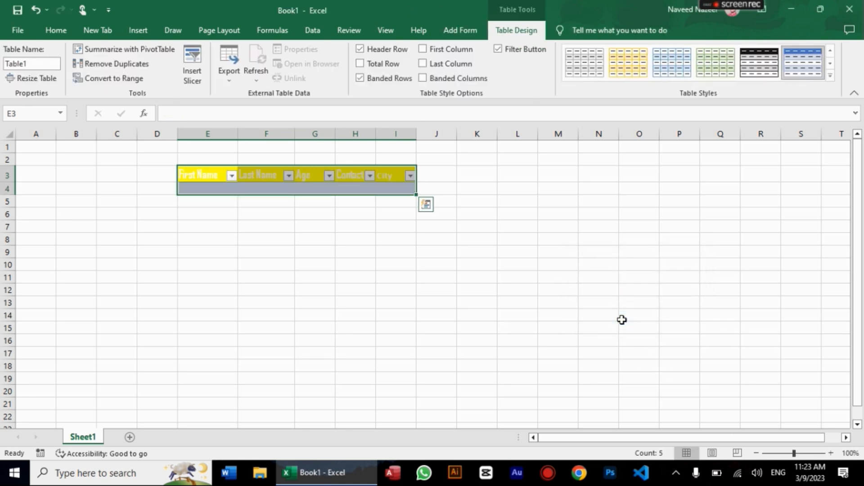
click(340, 222)
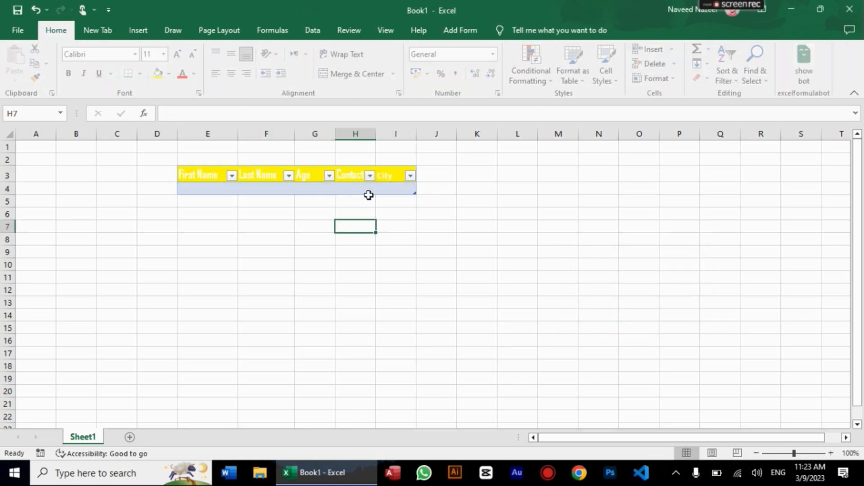
Step: Change the font colour of the table's header cells E3:I3 to black
click(388, 179)
key(shift+Left)
key(shift+Left)
key(shift+Left)
key(shift+Left)
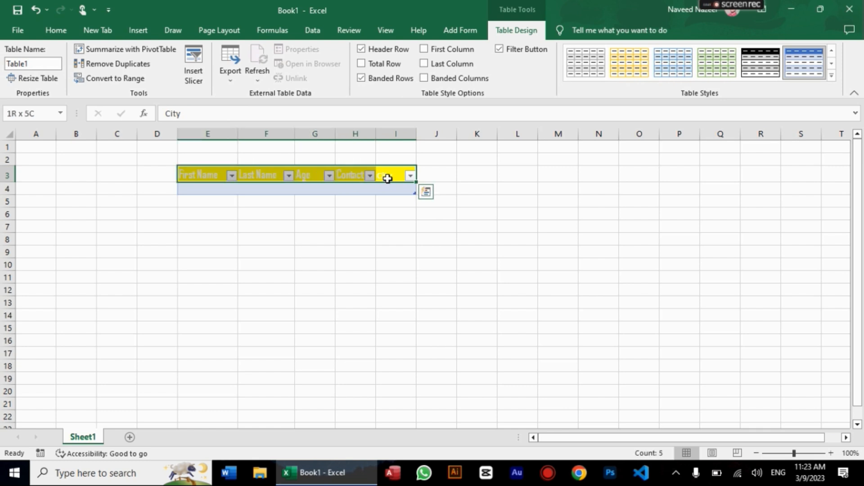
click(62, 36)
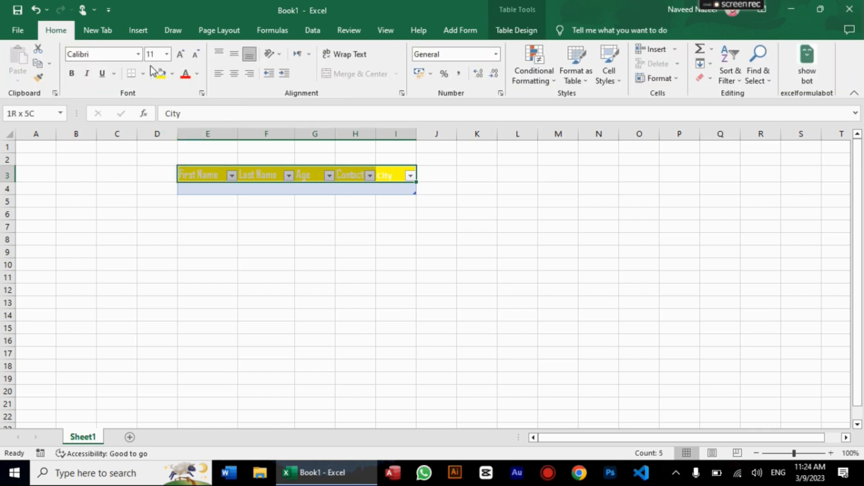
click(197, 76)
click(187, 90)
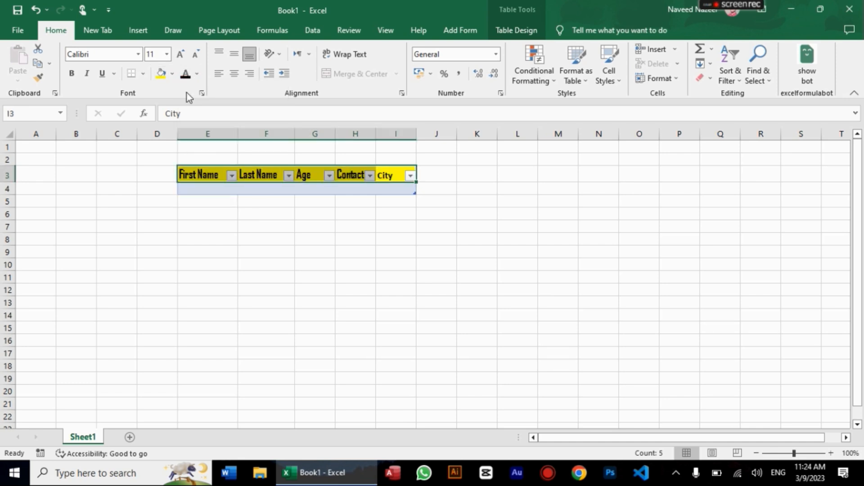
Step: Insert a slicer for the City column and place it well clear of the table, over columns Q to T
click(149, 34)
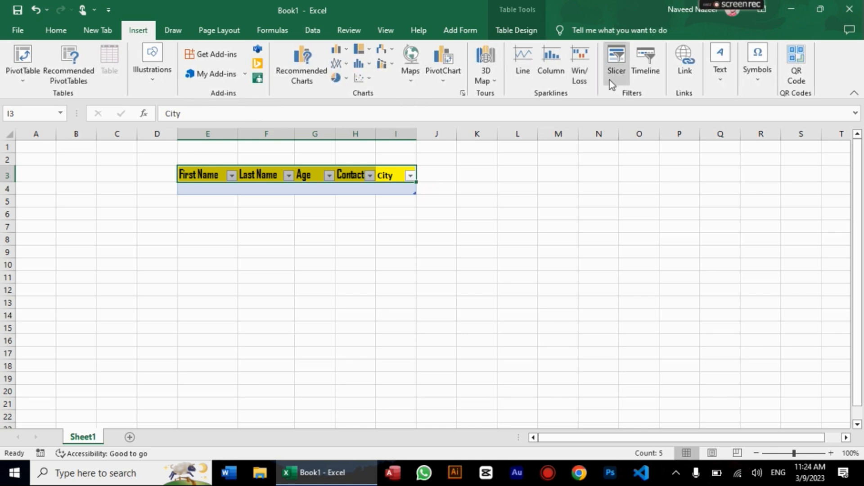
scroll(621, 70, down, 1)
key(ctrl+q)
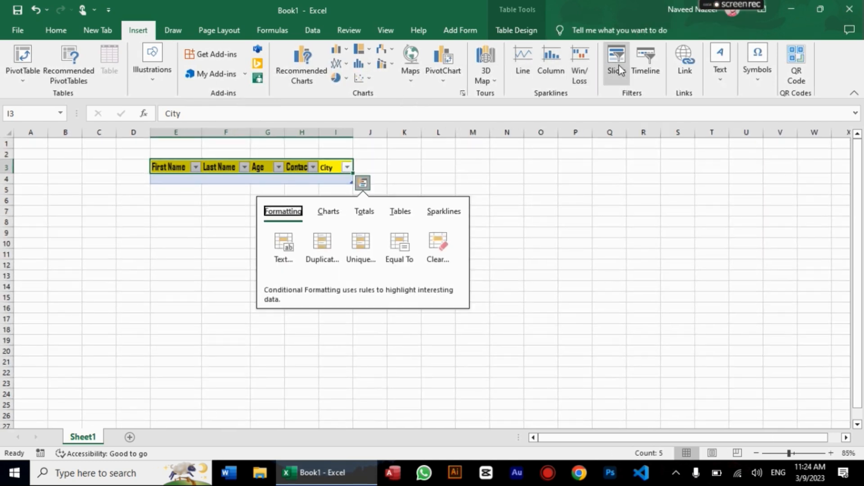
click(620, 70)
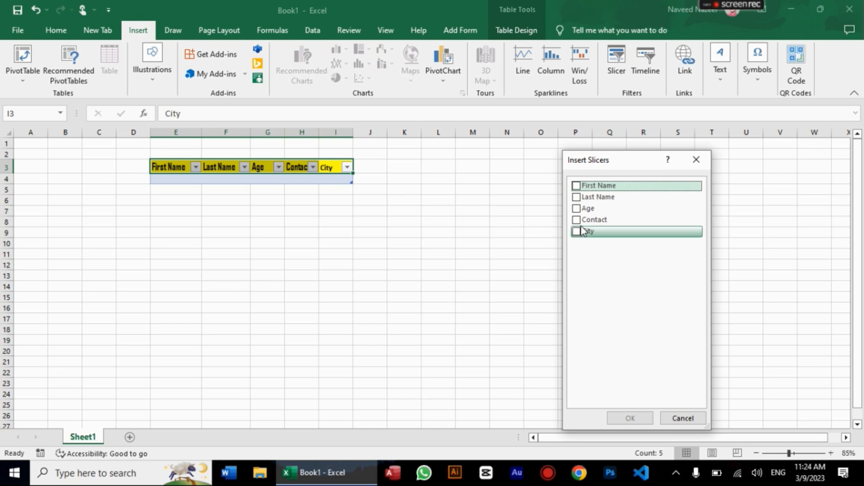
click(582, 231)
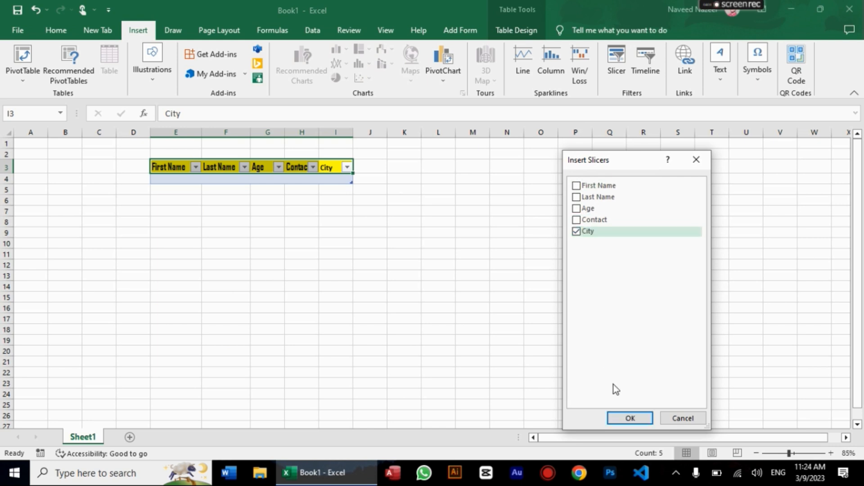
click(617, 416)
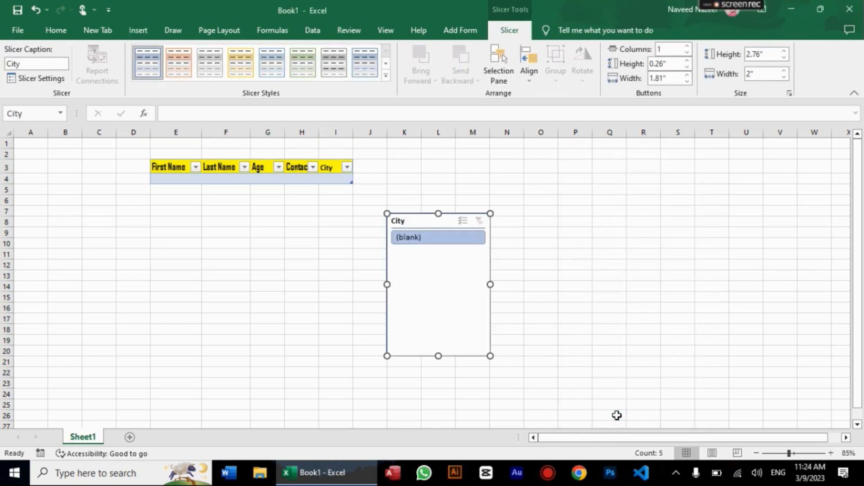
drag(427, 222, 643, 197)
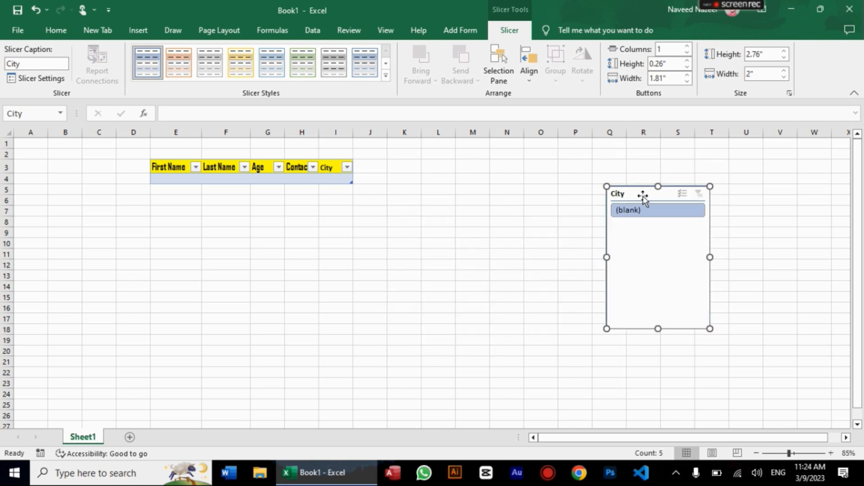
Step: Open the data entry form for the table's header row and move it between the table and the City slicer
click(332, 168)
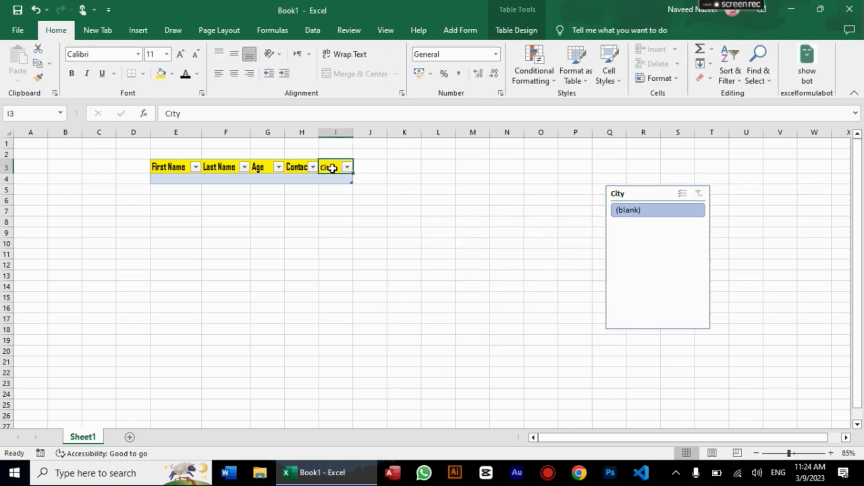
key(shift+Left)
key(shift+Left)
key(shift+Left)
key(shift+Left)
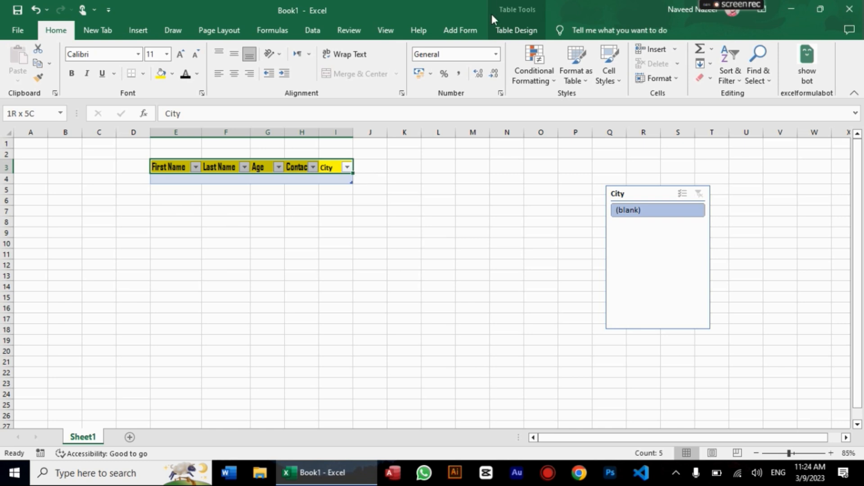
click(479, 36)
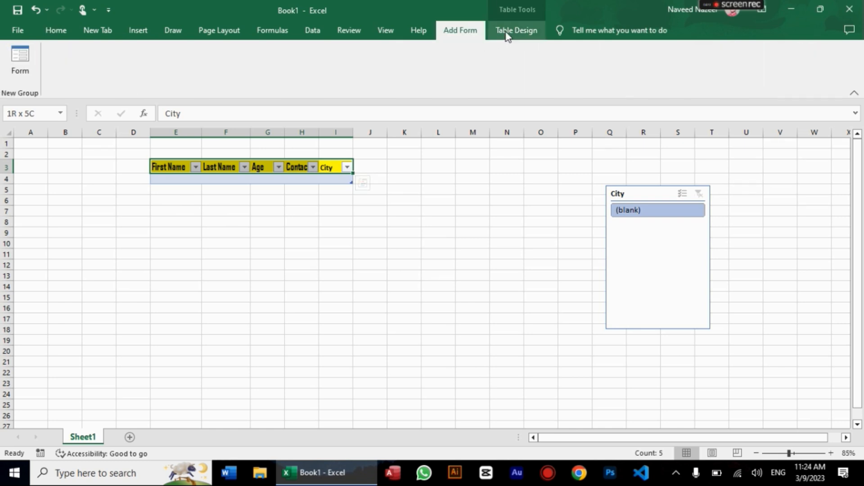
click(506, 33)
click(481, 32)
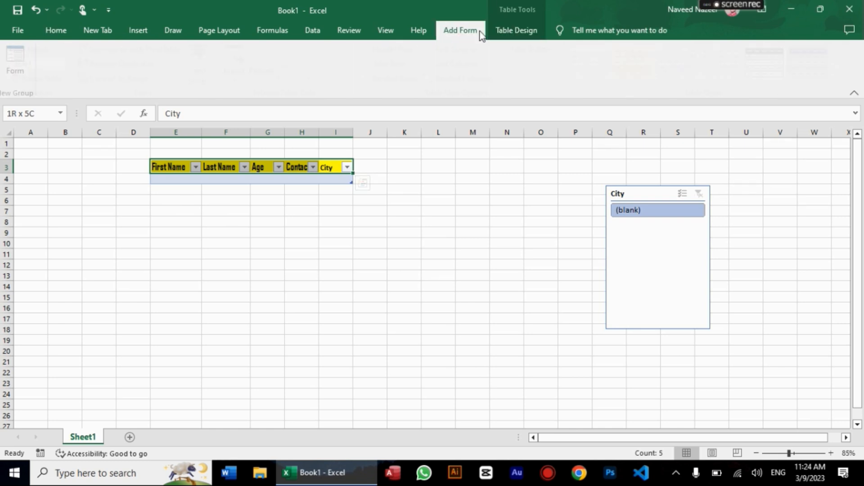
click(18, 68)
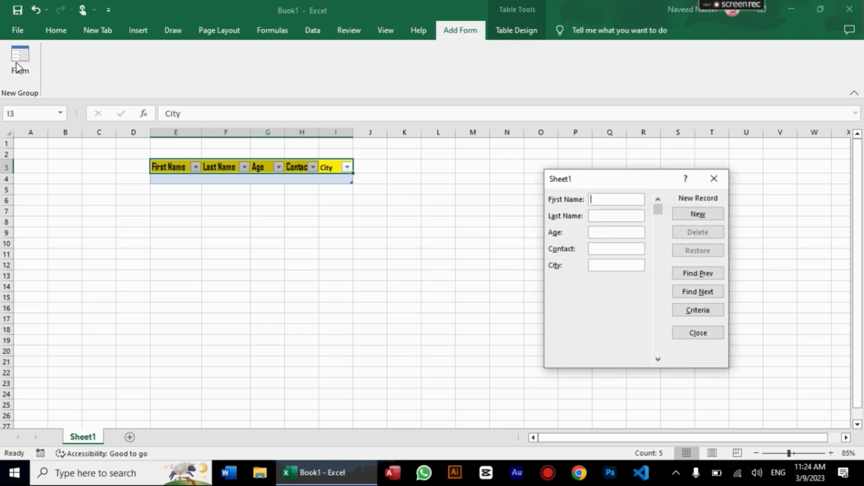
drag(595, 182, 427, 186)
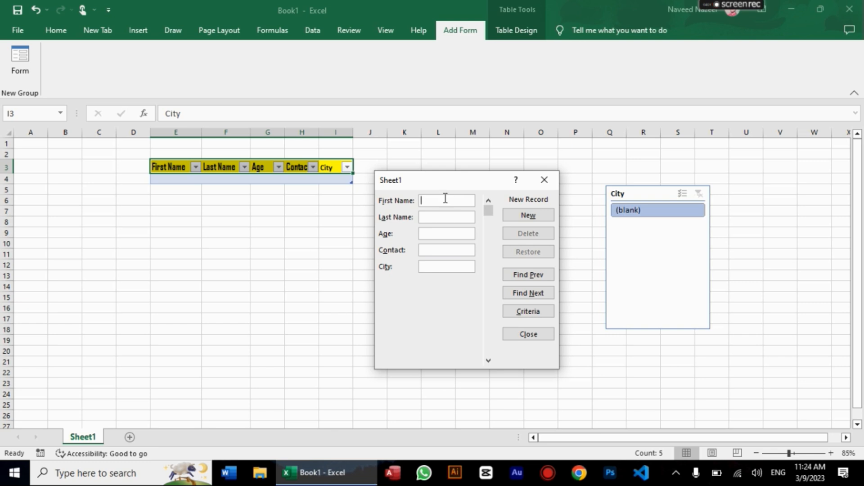
Step: Add a first record through the form with the person's first and last name, age 31, contact number and city Karachi
text(Ahmed)
key(Tab)
text(Khan)
key(Tab)
text(31)
key(Tab)
text(034533)
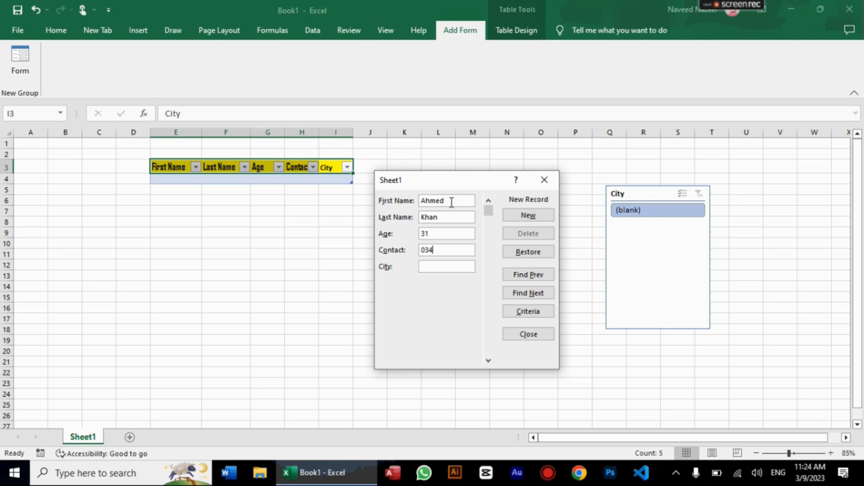
key(Tab)
text(Karachi)
key(Return)
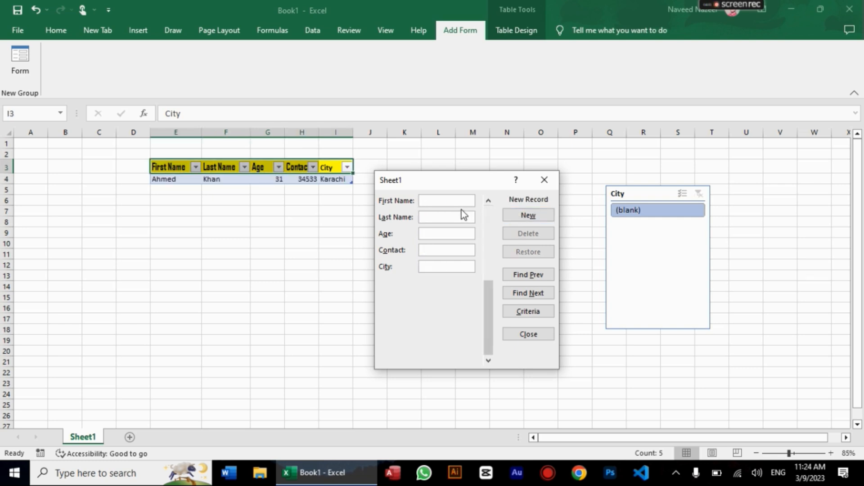
Step: Add a second record with the person's first and last name, age 32, contact number and city Islamabad, and close the form
text(AHmed)
key(Tab)
text(Khan)
key(Tab)
text(32)
key(Tab)
text(031223)
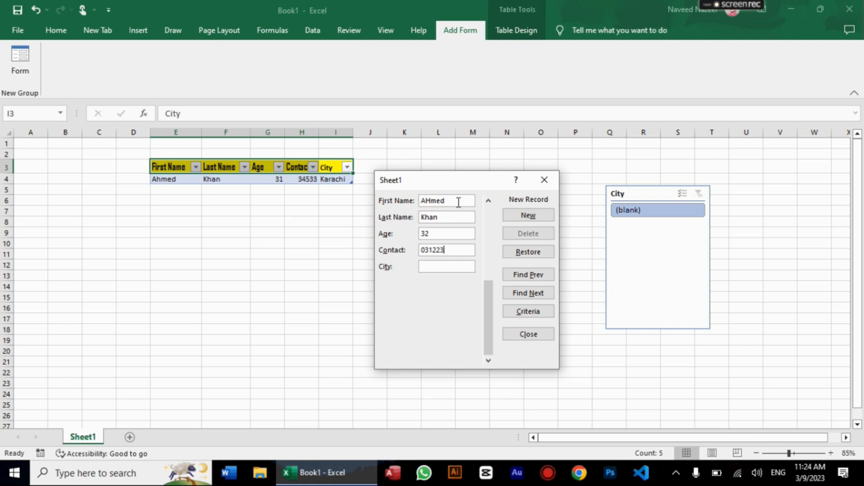
key(Tab)
text(Islamabad)
click(551, 216)
click(429, 199)
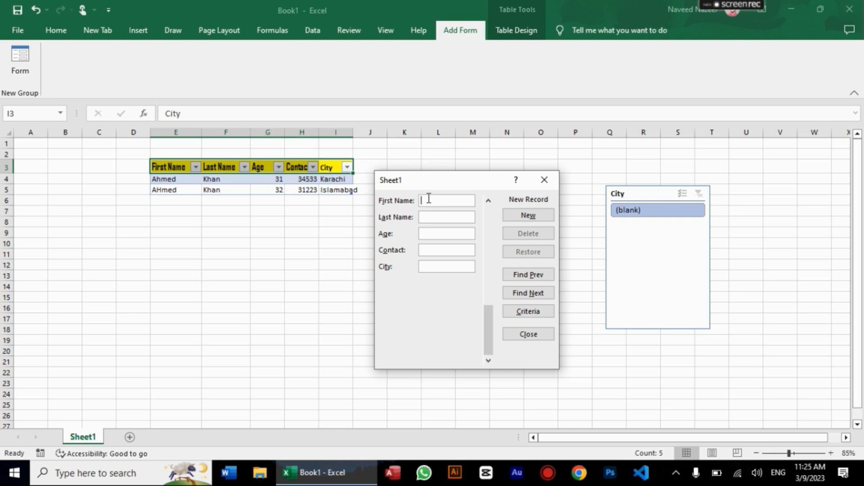
click(544, 179)
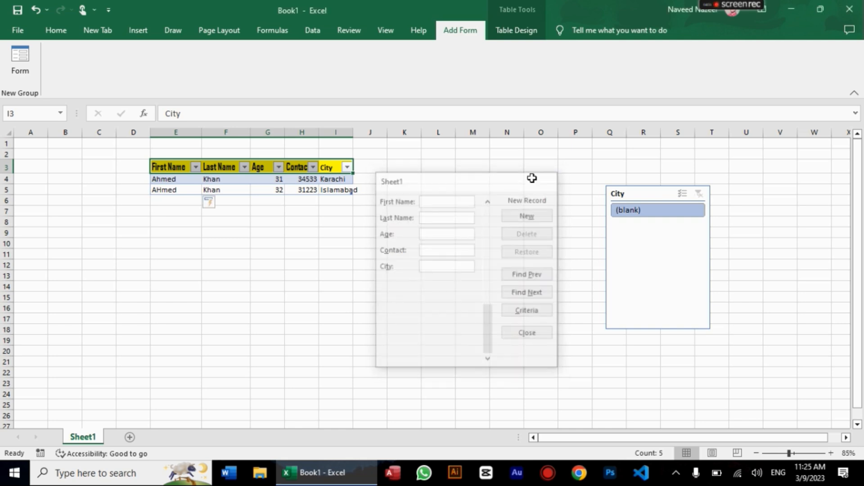
Step: Copy the Islamabad record in E5:I5 and paste it into row 6 directly below
click(339, 198)
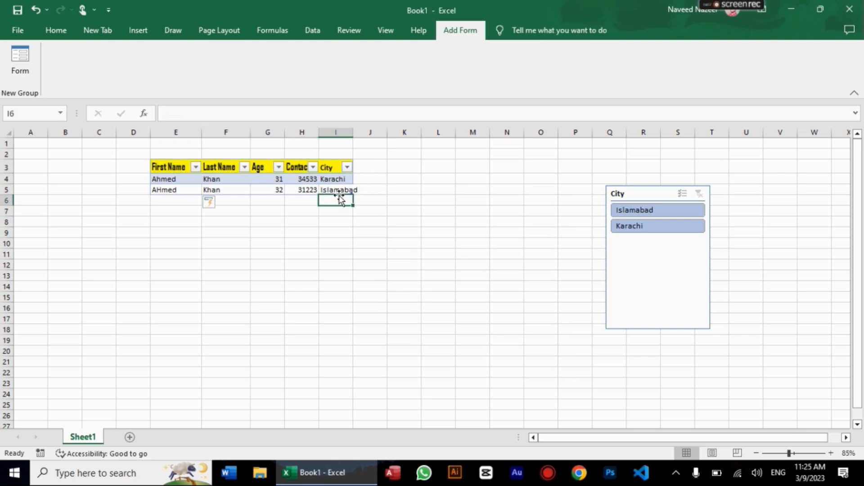
click(338, 192)
key(shift+Left)
key(shift+Left)
key(shift+Left)
key(shift+Left)
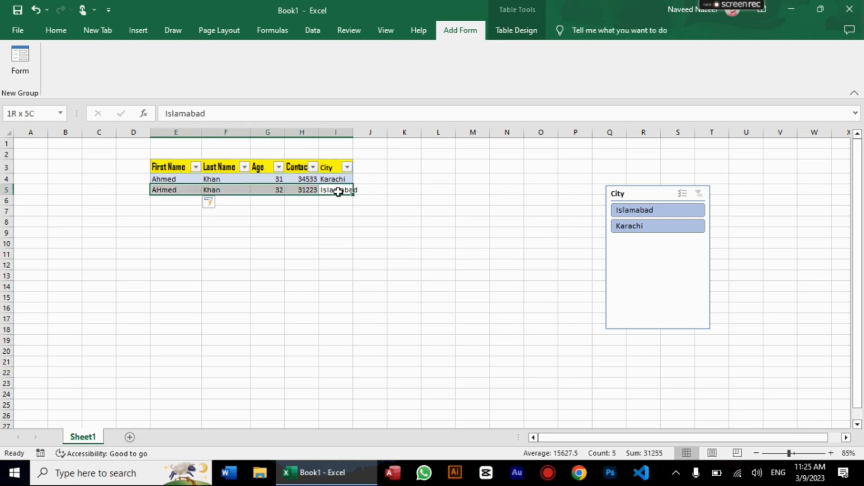
key(ctrl+c)
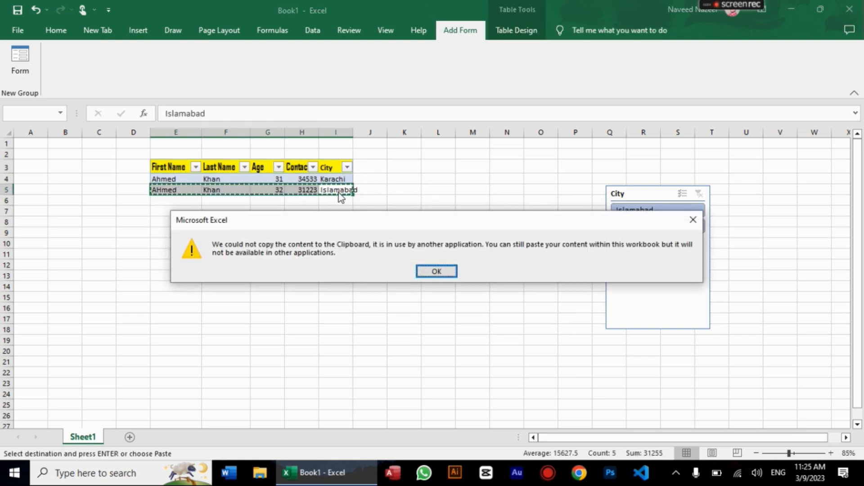
key(Return)
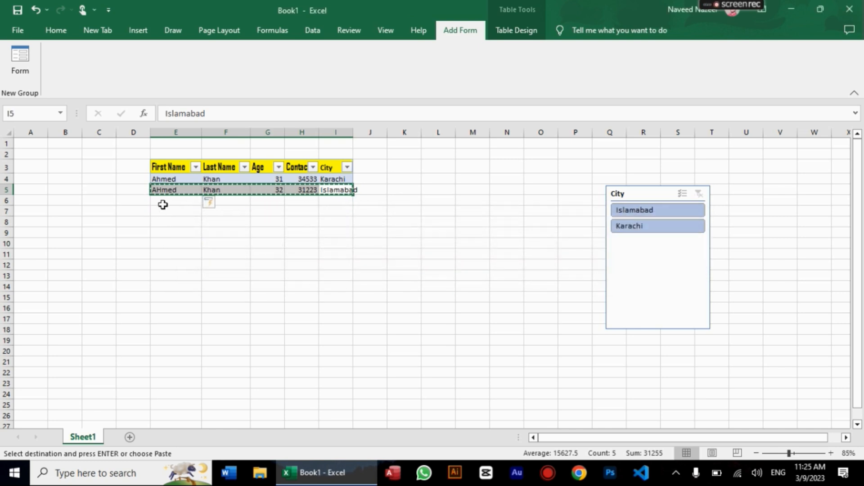
click(162, 200)
key(ctrl+v)
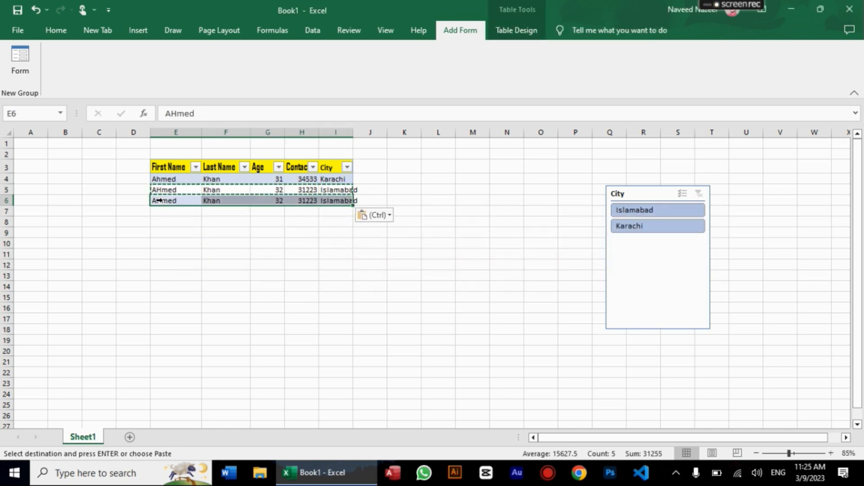
Step: Paste the copied Islamabad record into row 7 starting at E7 and end the copy mode
click(162, 211)
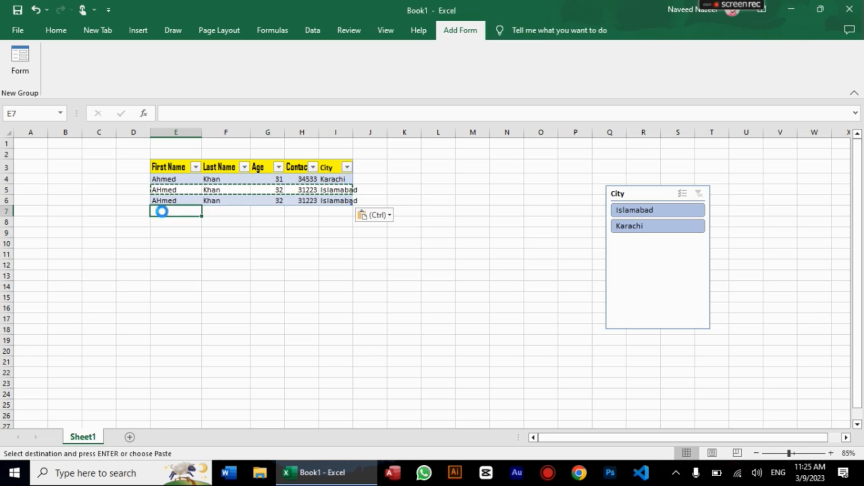
key(ctrl+v)
click(271, 231)
key(Escape)
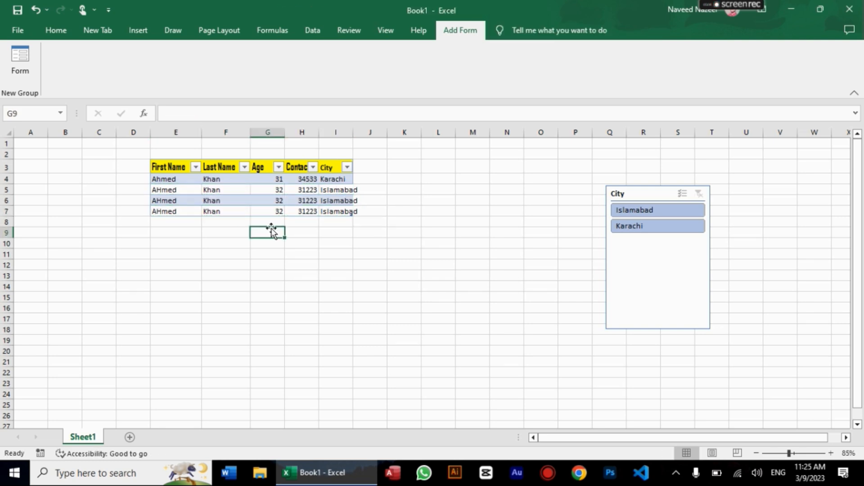
click(338, 240)
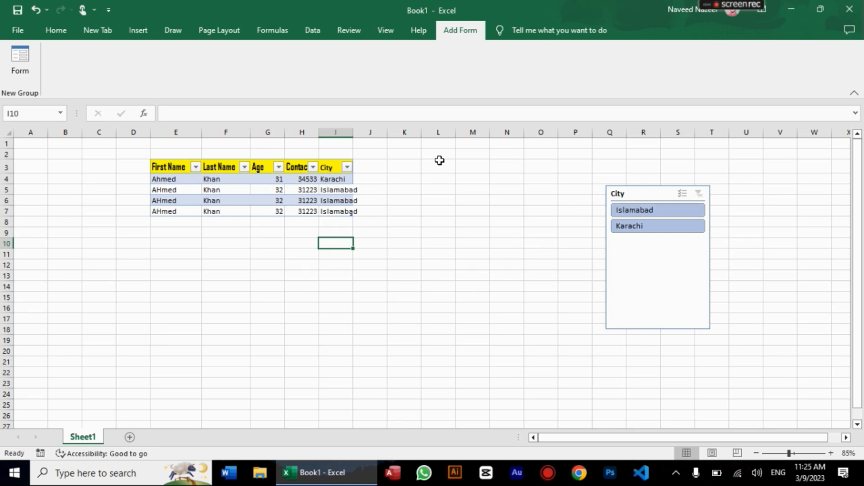
Step: Replace the city of the record in row 5 (cell I5) with Karachi
double_click(344, 191)
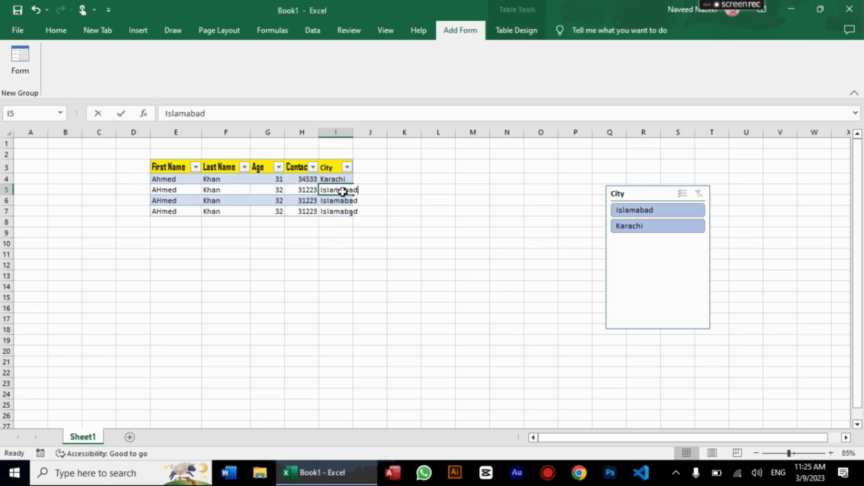
double_click(345, 190)
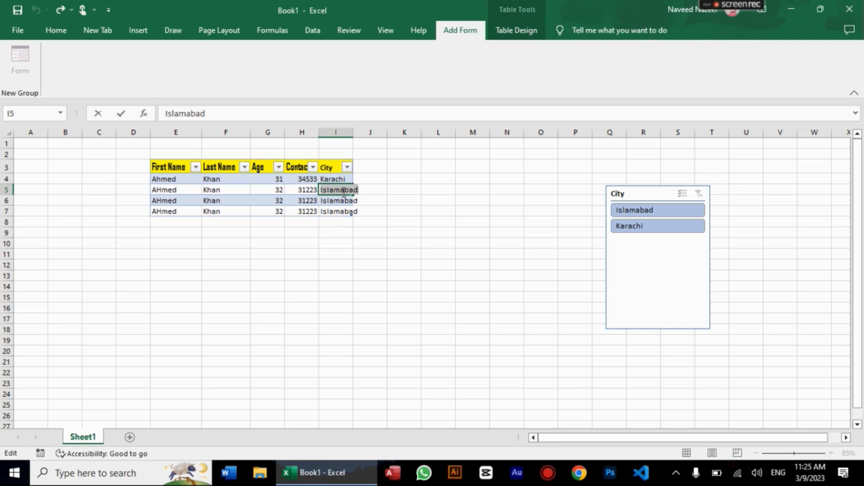
text(Karachi)
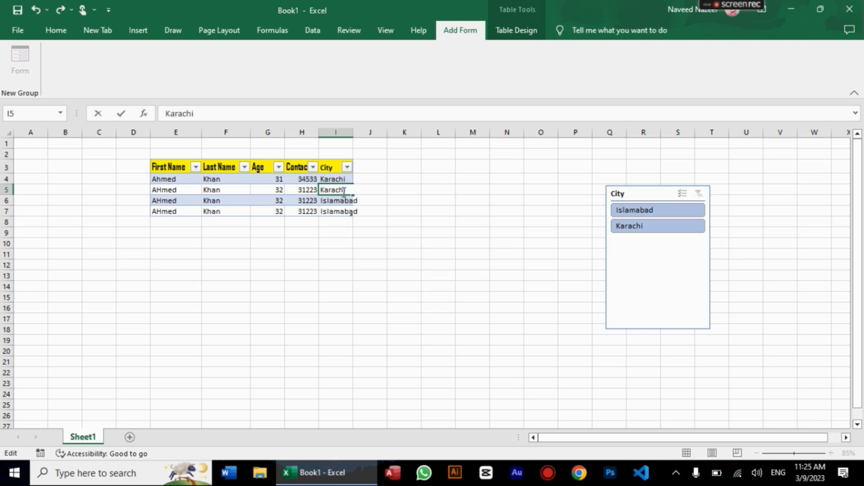
click(344, 229)
Step: Replace the city of the last record (cell I7) with Multan
click(336, 212)
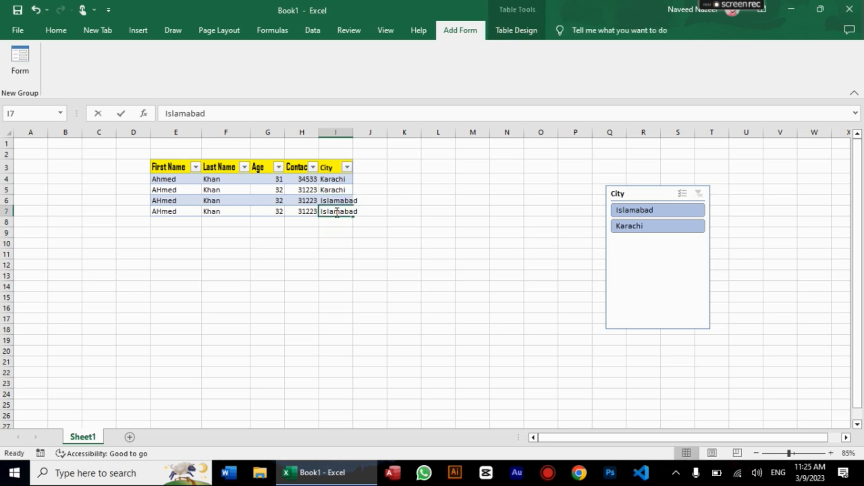
double_click(337, 212)
key(Right)
key(Right)
key(Right)
key(BackSpace)
key(BackSpace)
key(BackSpace)
key(BackSpace)
key(BackSpace)
key(BackSpace)
key(BackSpace)
key(BackSpace)
key(BackSpace)
text(mUL)
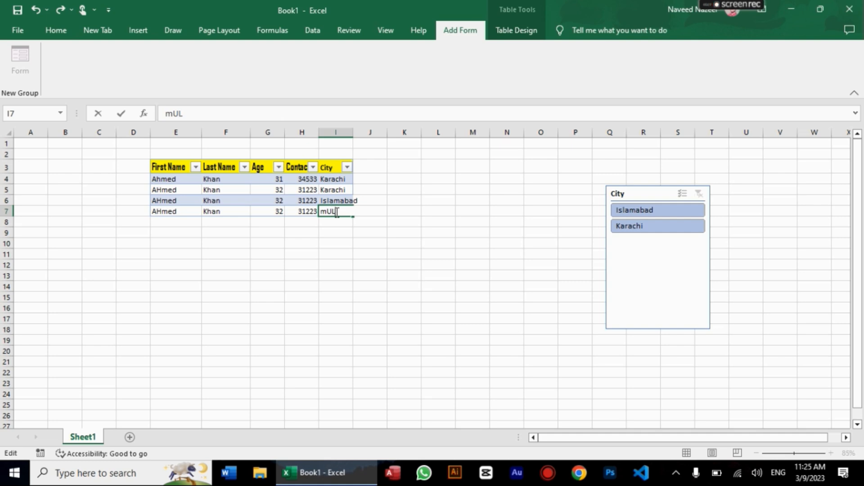
key(BackSpace)
key(BackSpace)
key(BackSpace)
text(Multan)
click(334, 234)
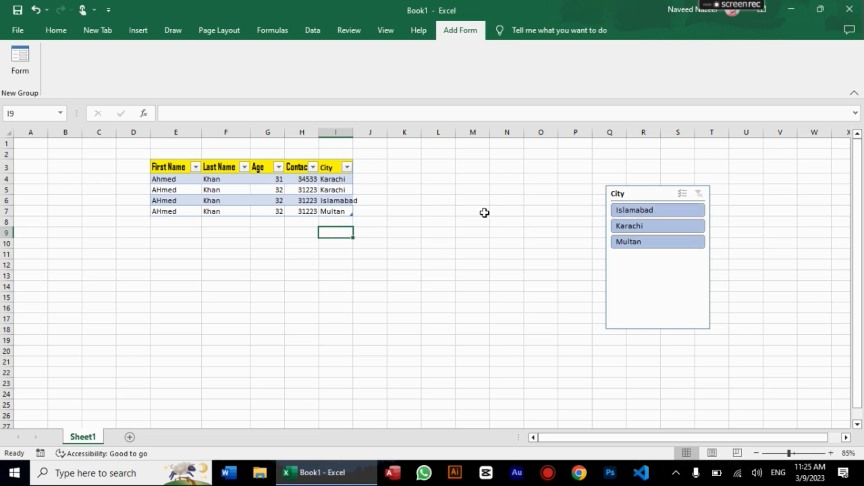
Step: Move the City slicer closer to the table, over columns L to N beginning at row 2
click(831, 453)
click(832, 453)
click(831, 453)
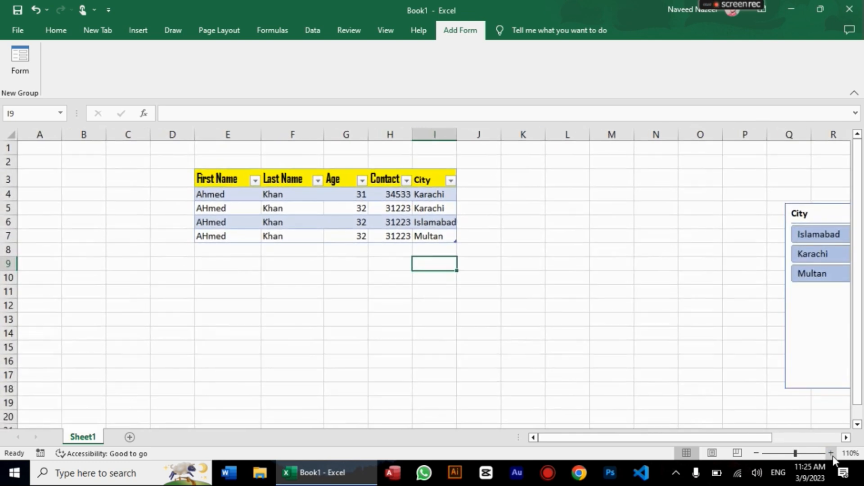
drag(825, 217, 583, 175)
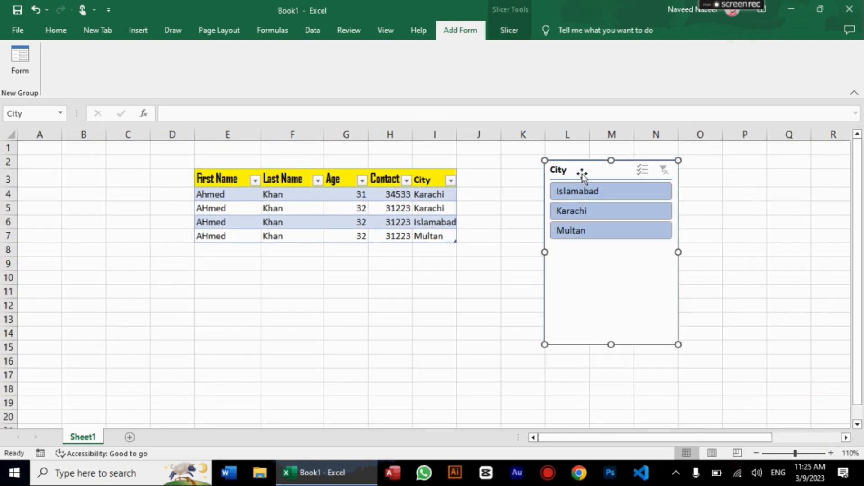
Step: Filter the table with the City slicer by Islamabad, Karachi and Multan, one city at a time
click(588, 191)
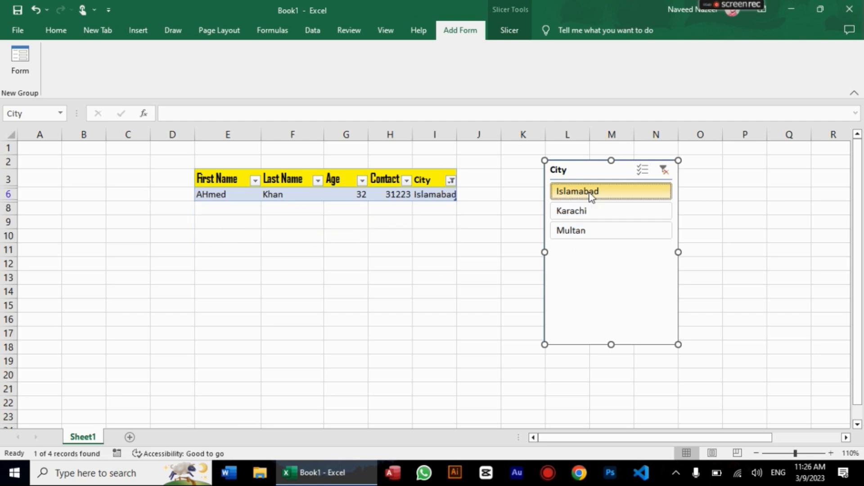
click(592, 211)
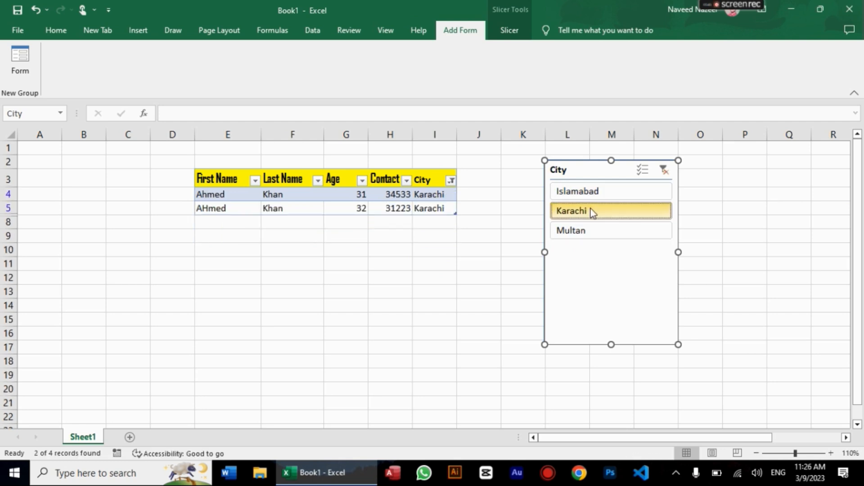
click(594, 231)
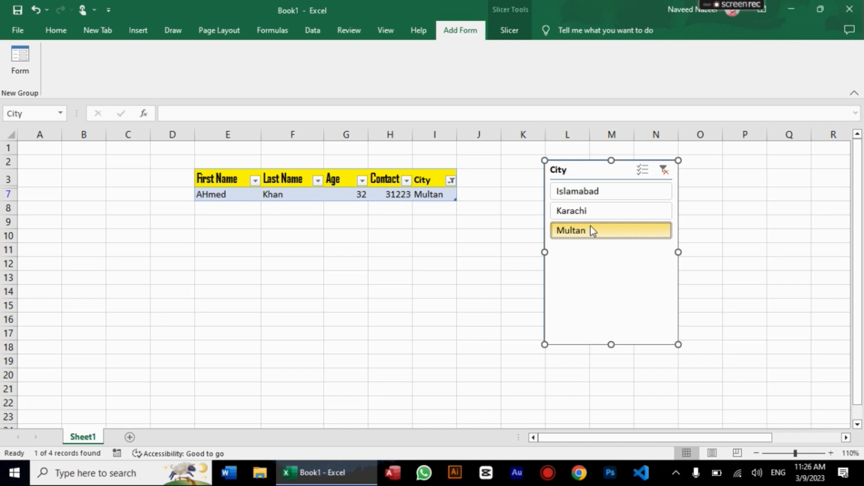
Step: Examine the sort and filter options of the Contact, Age and Last Name columns
click(407, 181)
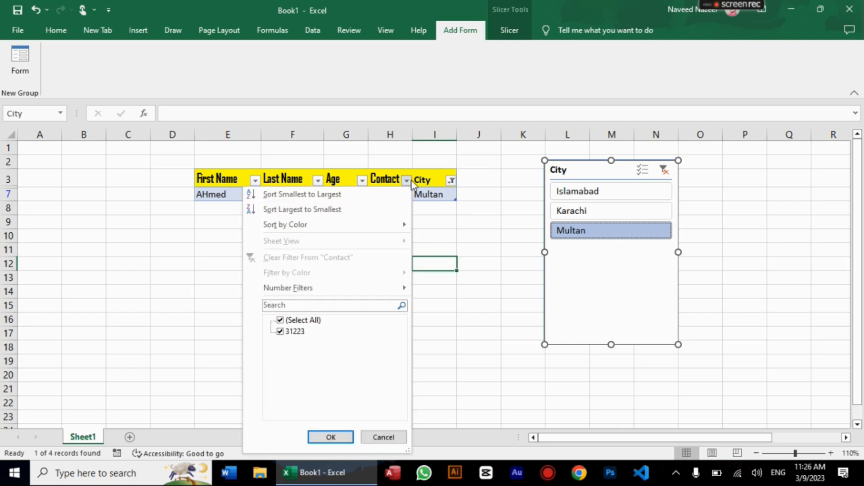
click(412, 184)
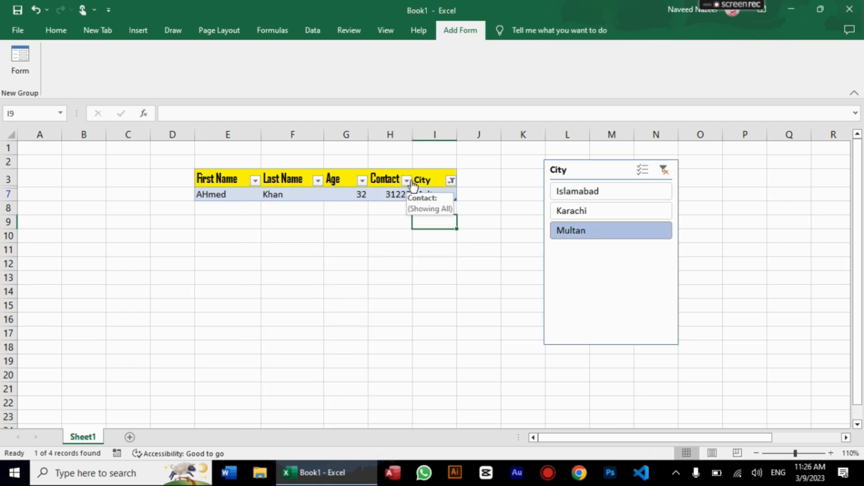
click(362, 181)
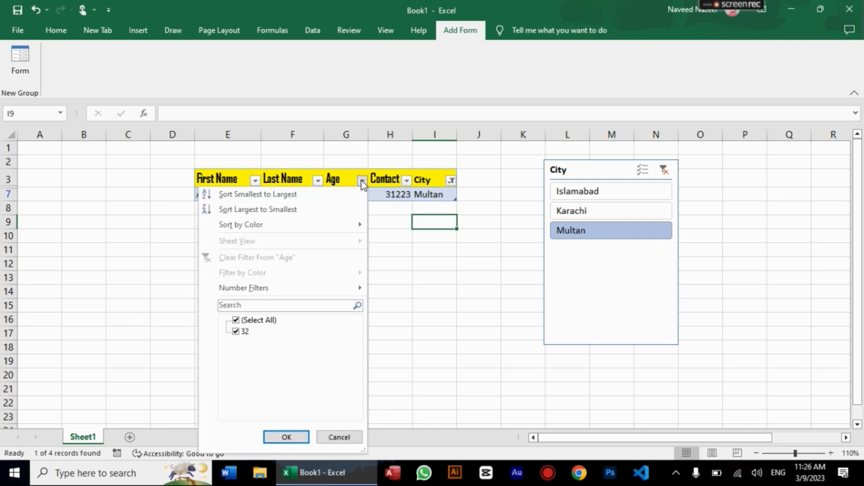
click(361, 180)
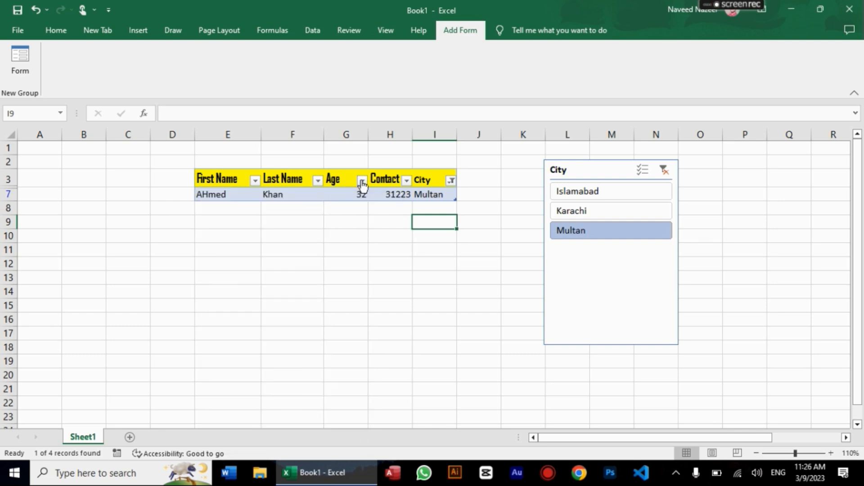
click(318, 181)
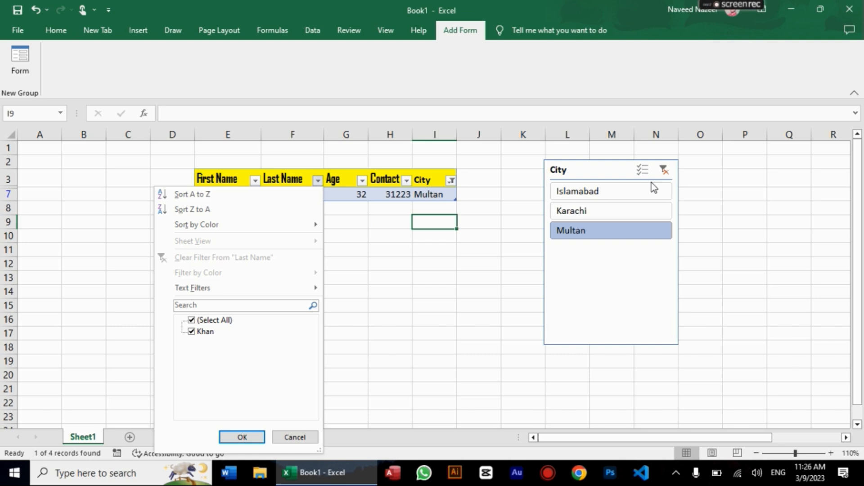
Step: Clear the City slicer's filter to show all records in the table
click(663, 171)
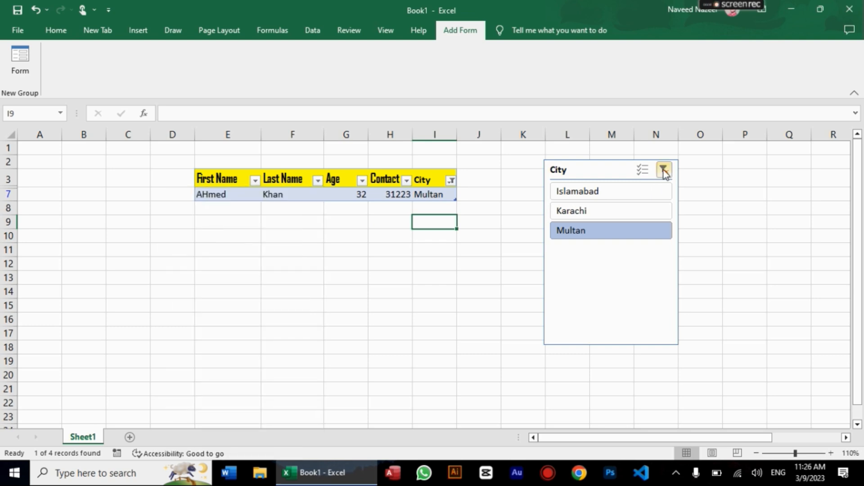
click(664, 171)
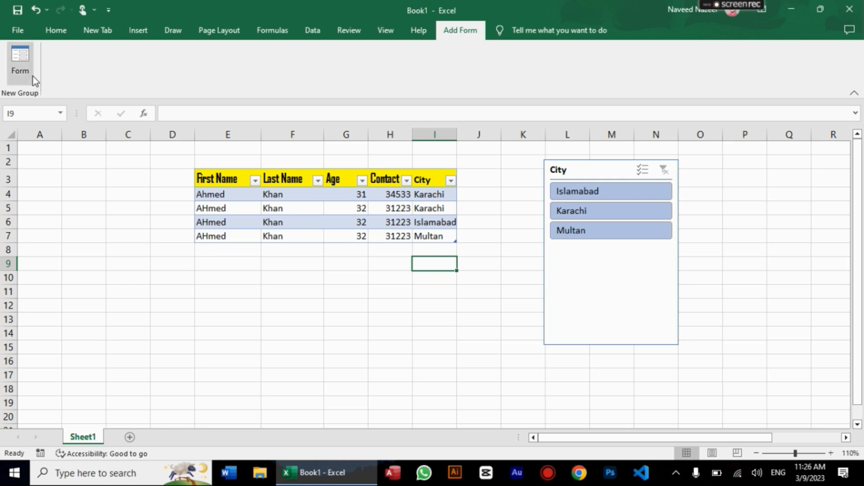
Step: Open the data entry form for the header row E3:I3 and place it clear of the table
click(20, 63)
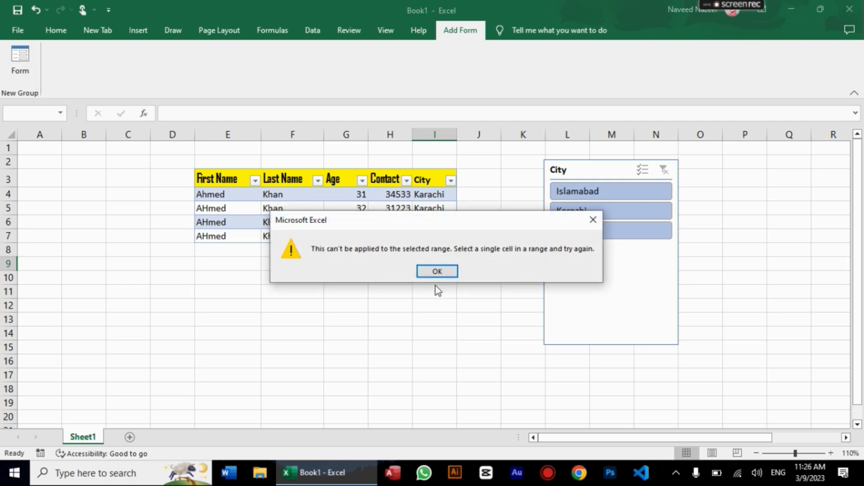
click(435, 272)
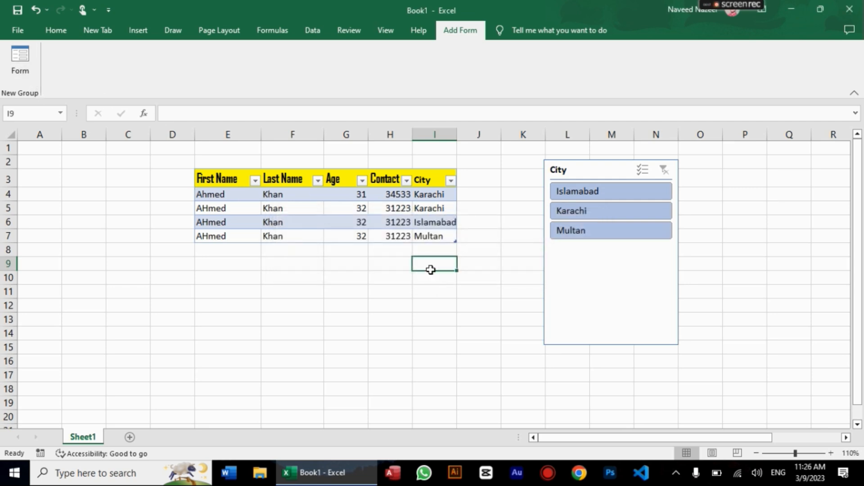
click(421, 181)
key(shift+Left)
key(shift+Left)
key(shift+Left)
key(shift+Left)
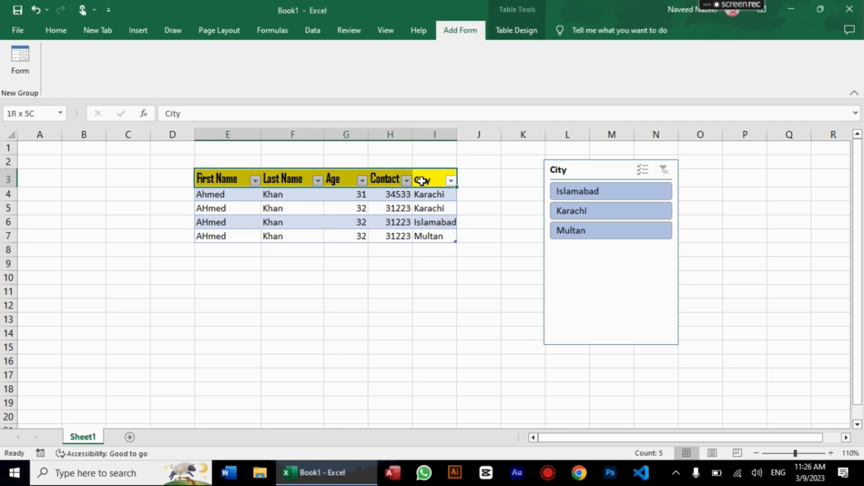
click(21, 68)
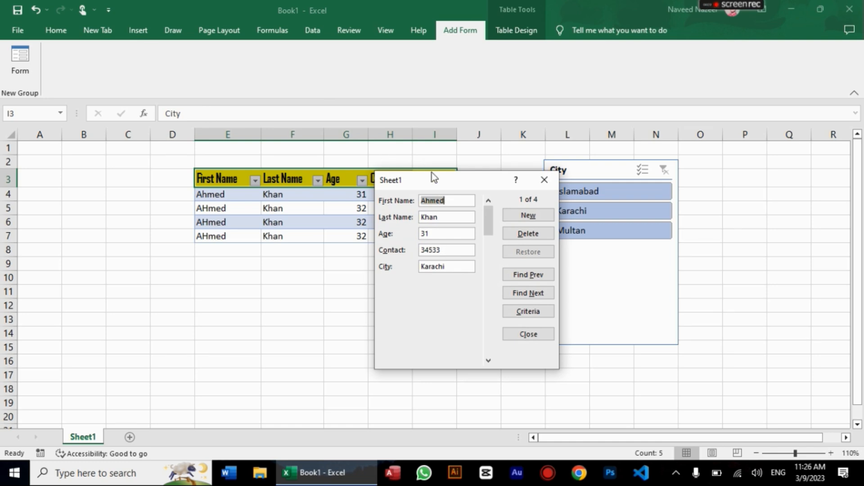
drag(434, 178, 633, 145)
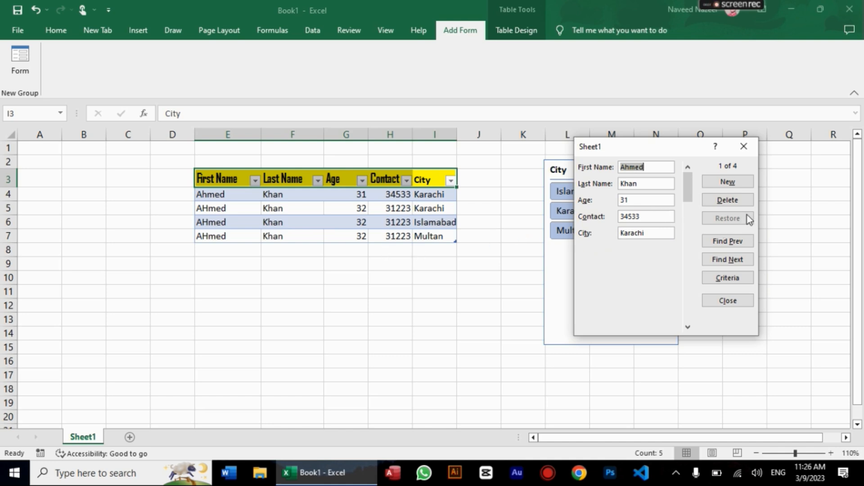
Step: Advance the form to the last record, with city Multan, and permanently delete it
click(738, 264)
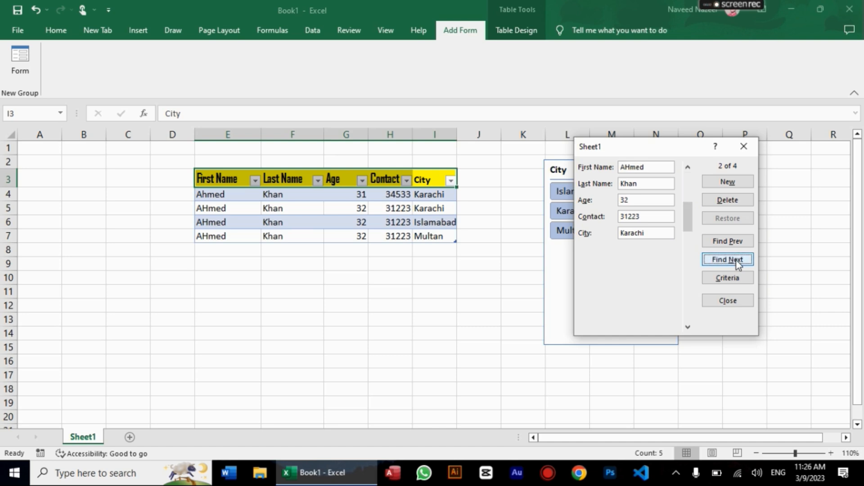
click(739, 264)
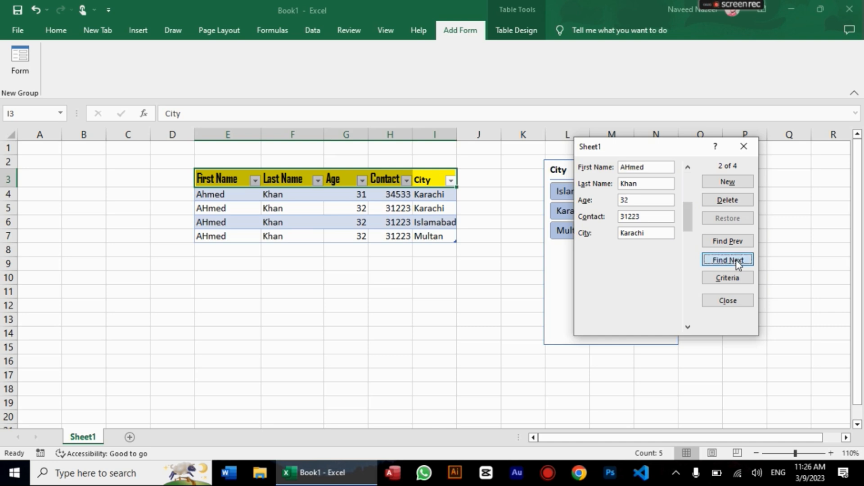
click(739, 264)
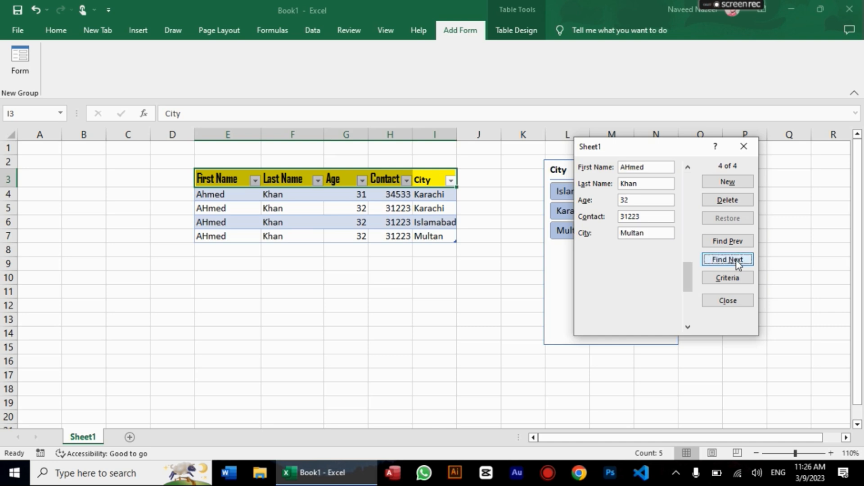
click(731, 204)
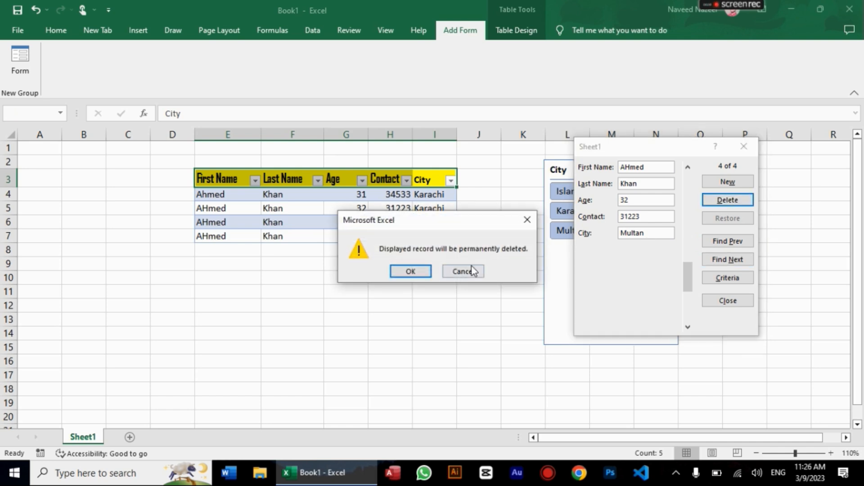
click(412, 271)
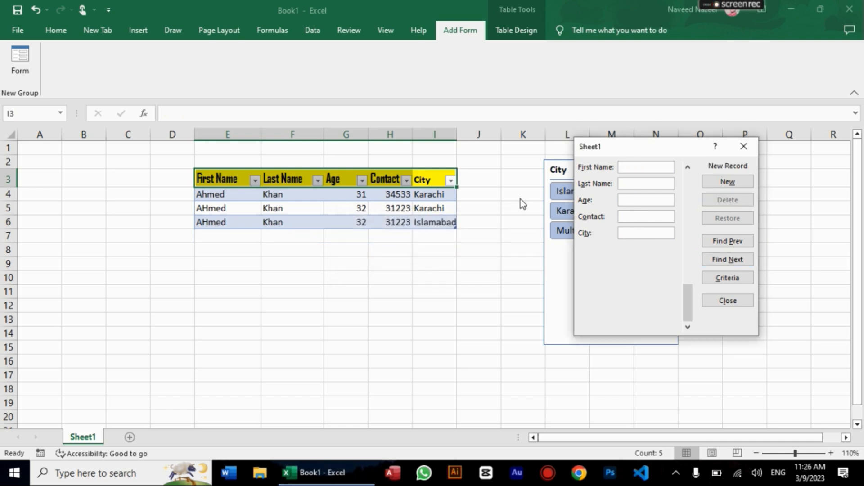
Step: Add a record through the form with the person's first and last name, age 15, contact number and city Hyderabad, and close the form
text(Ali)
key(Tab)
text(Junaid15)
key(Tab)
text(0136458)
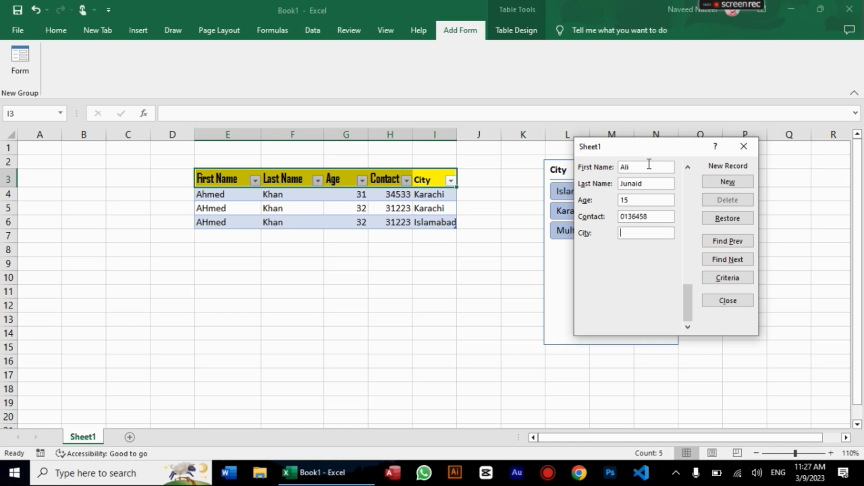
text(Hyderabad)
click(723, 183)
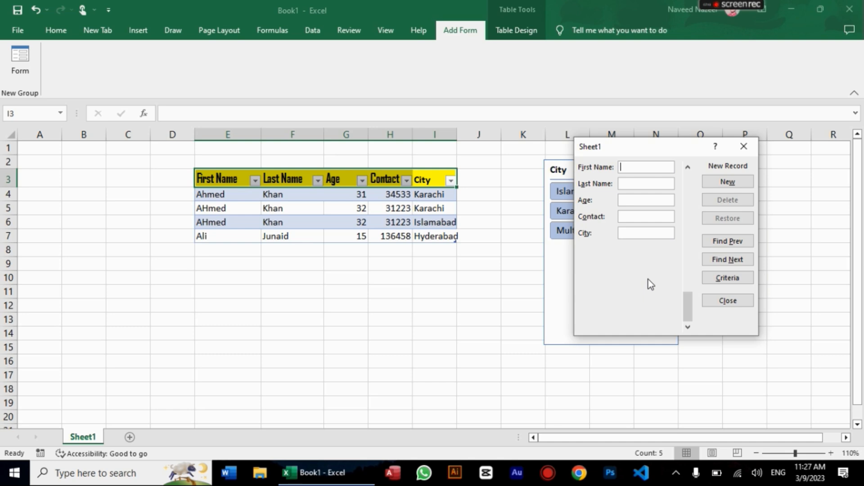
click(743, 145)
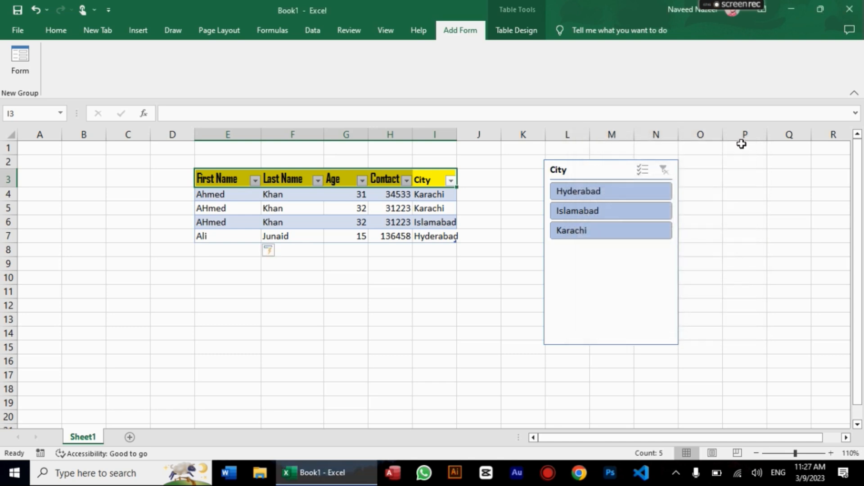